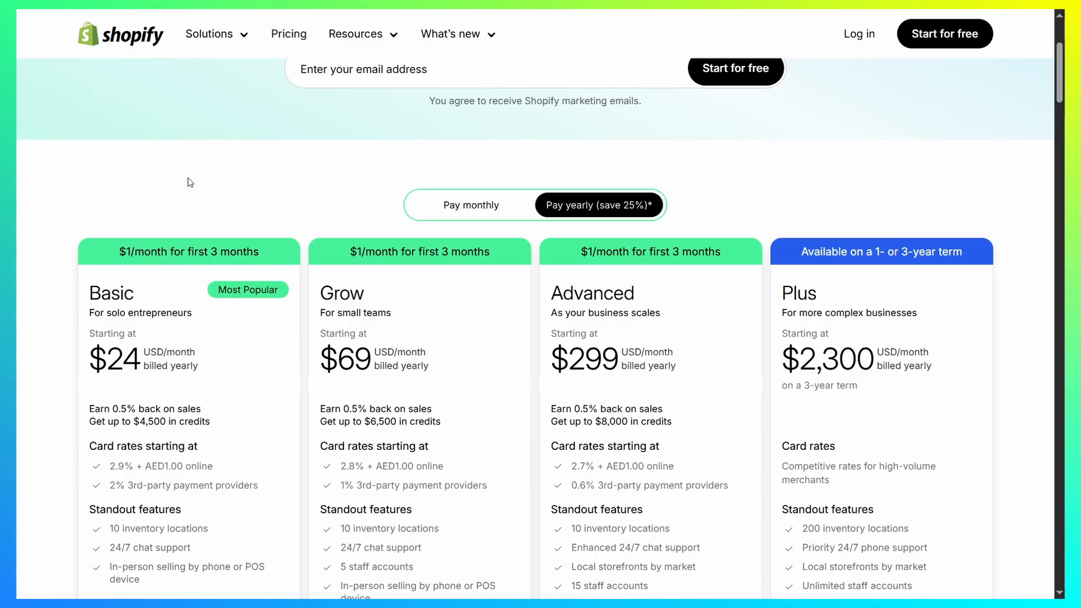
Step: Compare the yearly prices, card rates and standout features of the Basic, Grow, Advanced and Plus plans
scroll(225, 169, "down", 1)
scroll(302, 168, "down", 1)
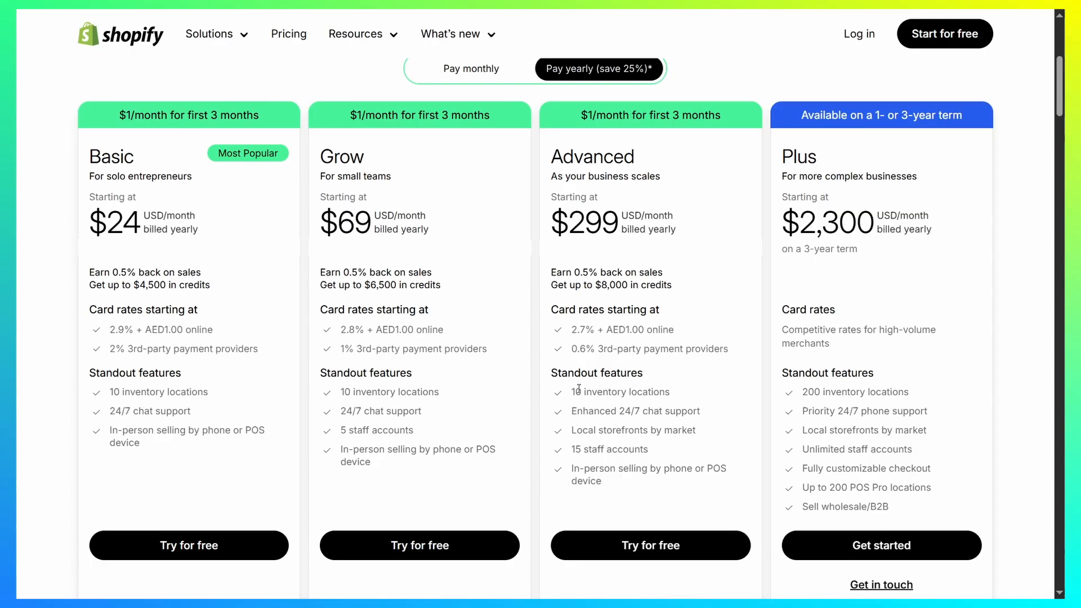
scroll(811, 413, "down", 5)
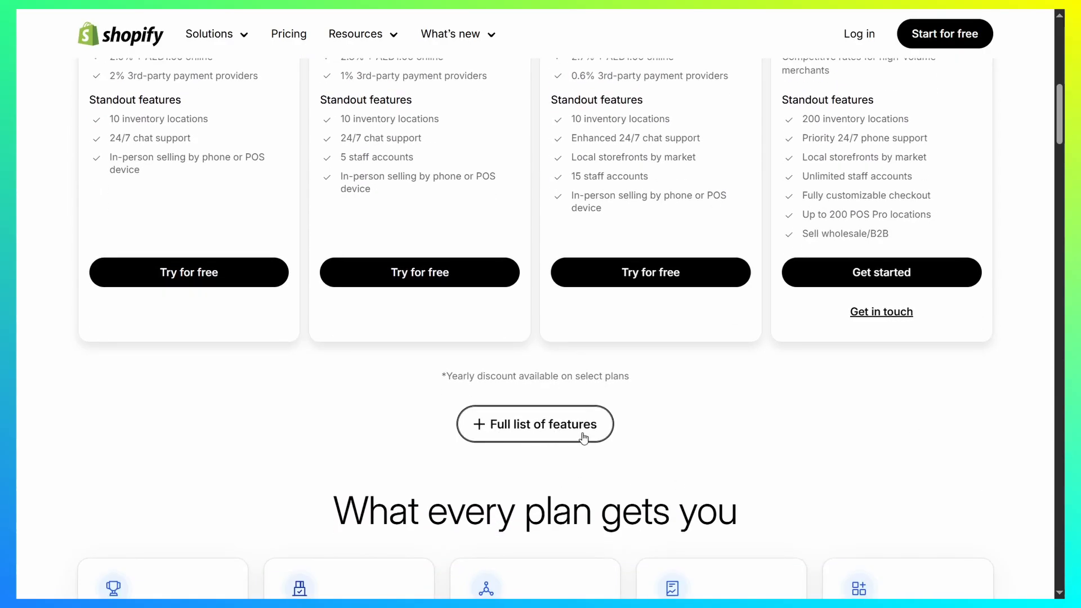
scroll(674, 448, "up", 6)
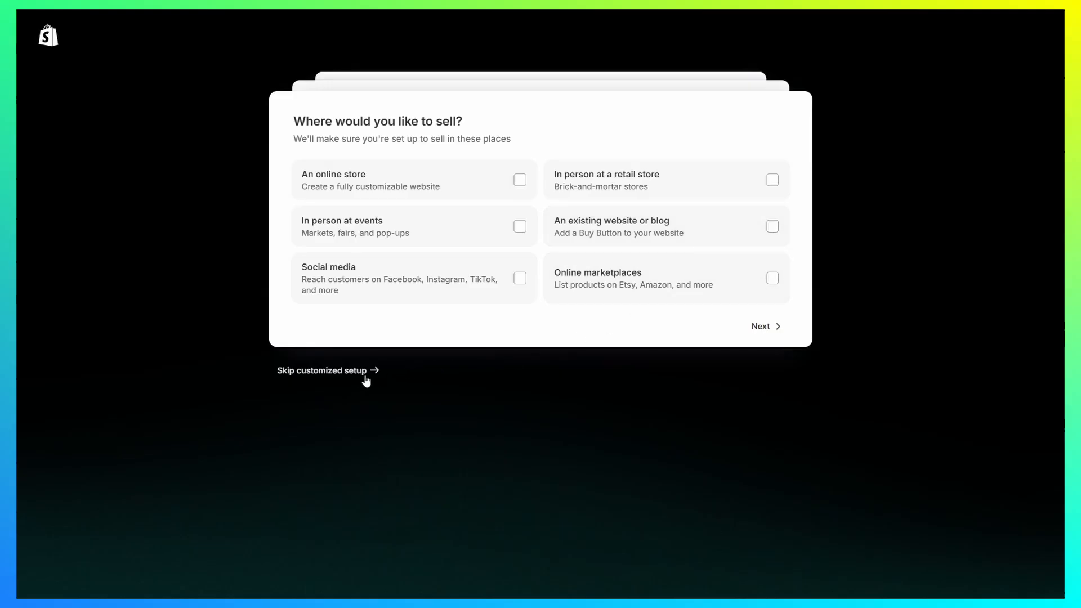
Step: Skip the customized store setup
left_click(349, 371)
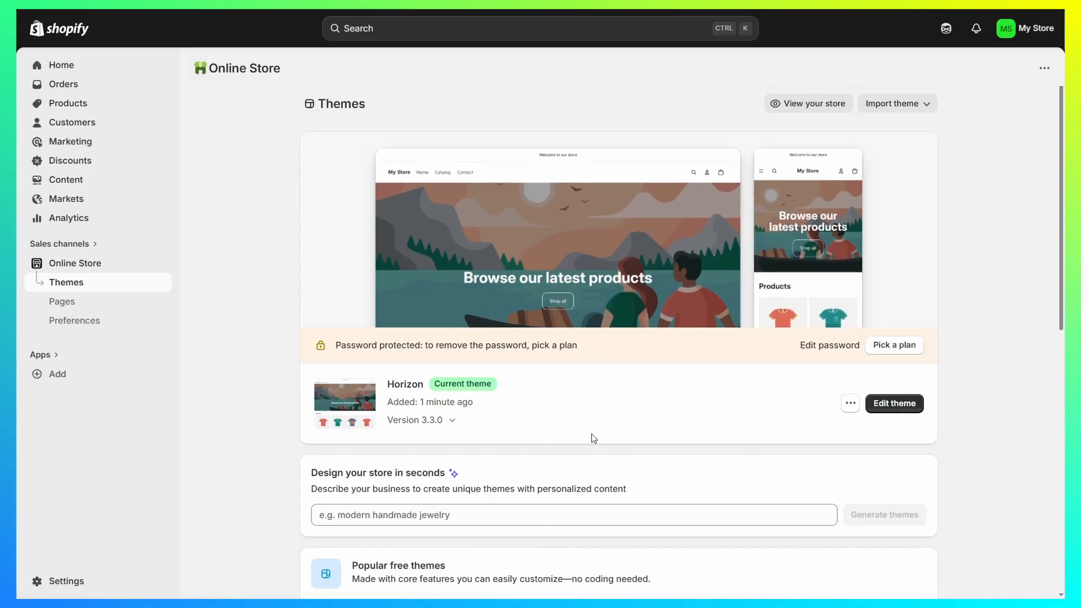
Step: Look through the popular free themes and open the current Horizon theme for editing
scroll(705, 209, "down", 10)
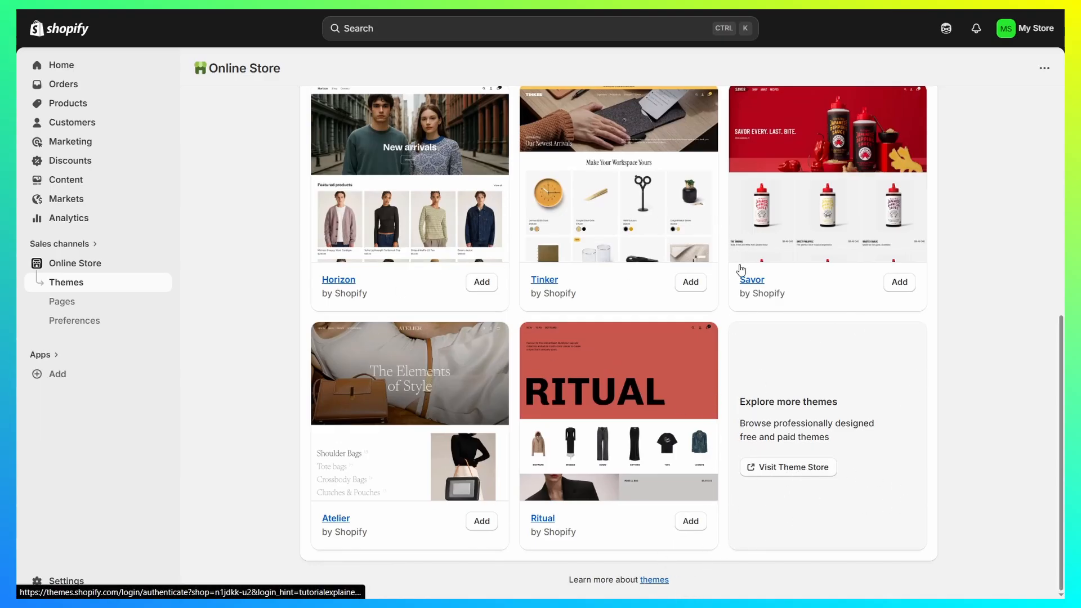
scroll(528, 347, "up", 10)
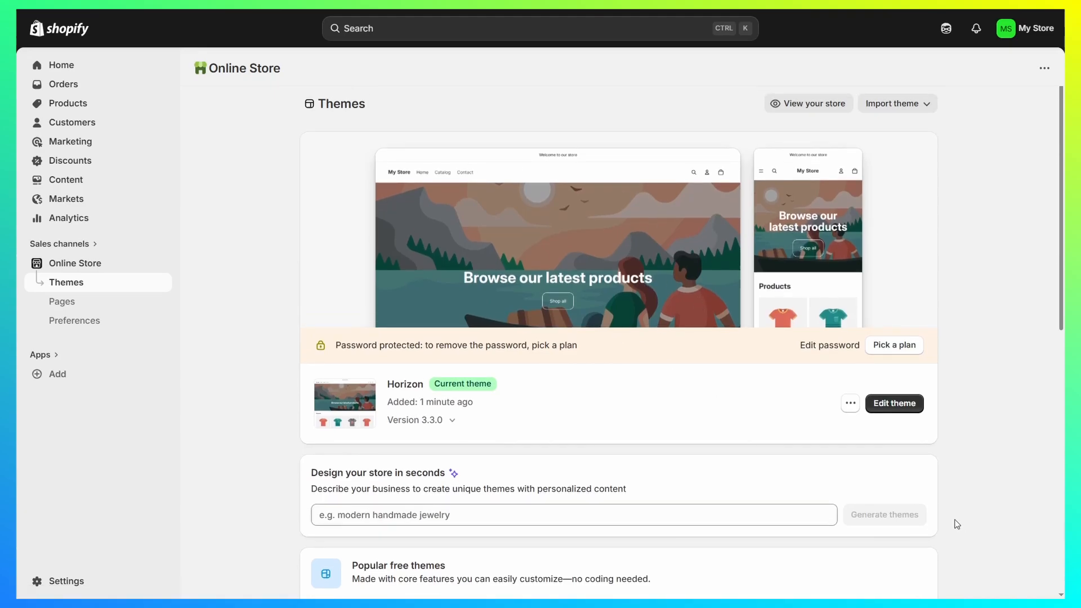
left_click(896, 403)
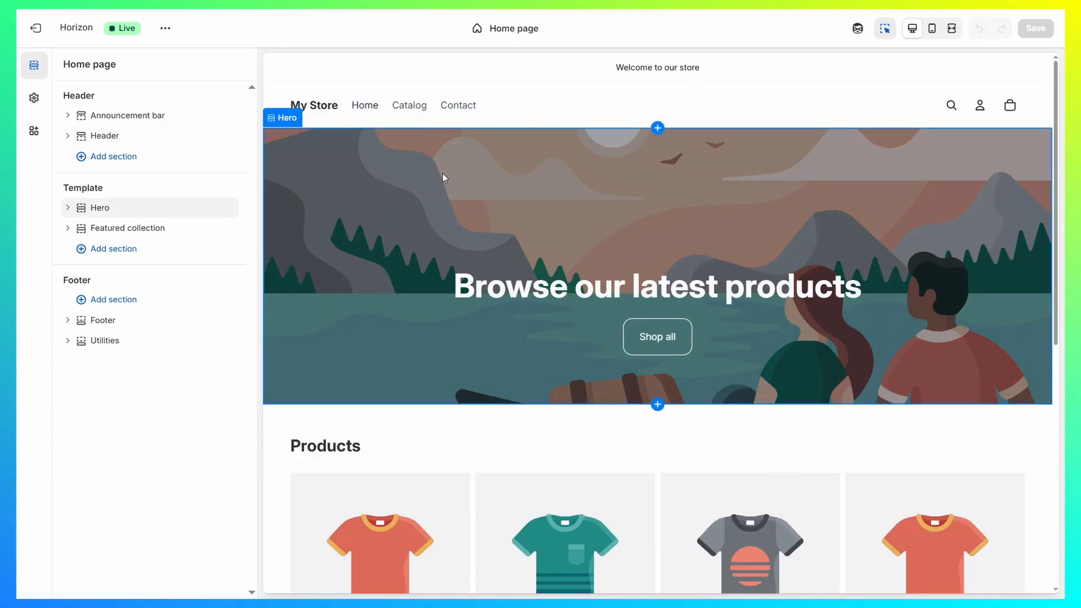
Step: Preview the home page, select its Hero section and review the section's media, layout, appearance and padding settings
left_click(515, 29)
scroll(375, 304, "down", 5)
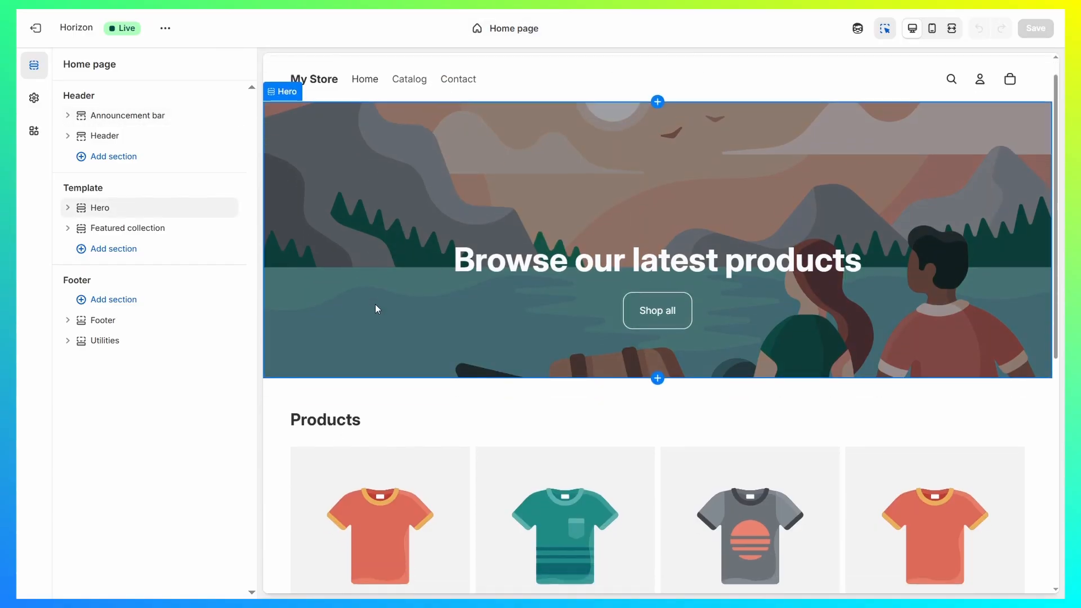
scroll(697, 306, "up", 5)
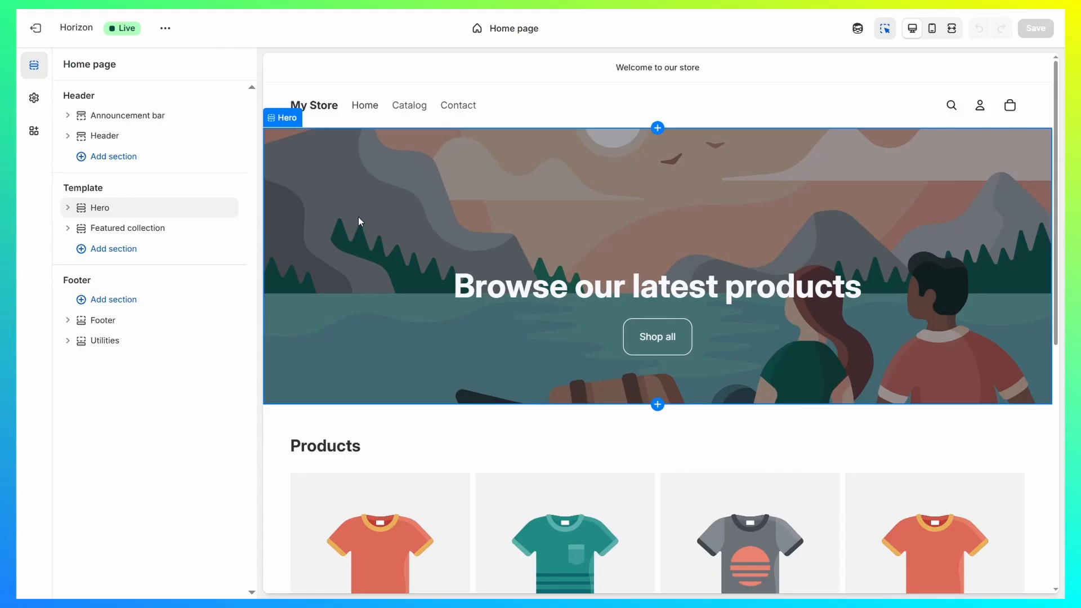
left_click(346, 197)
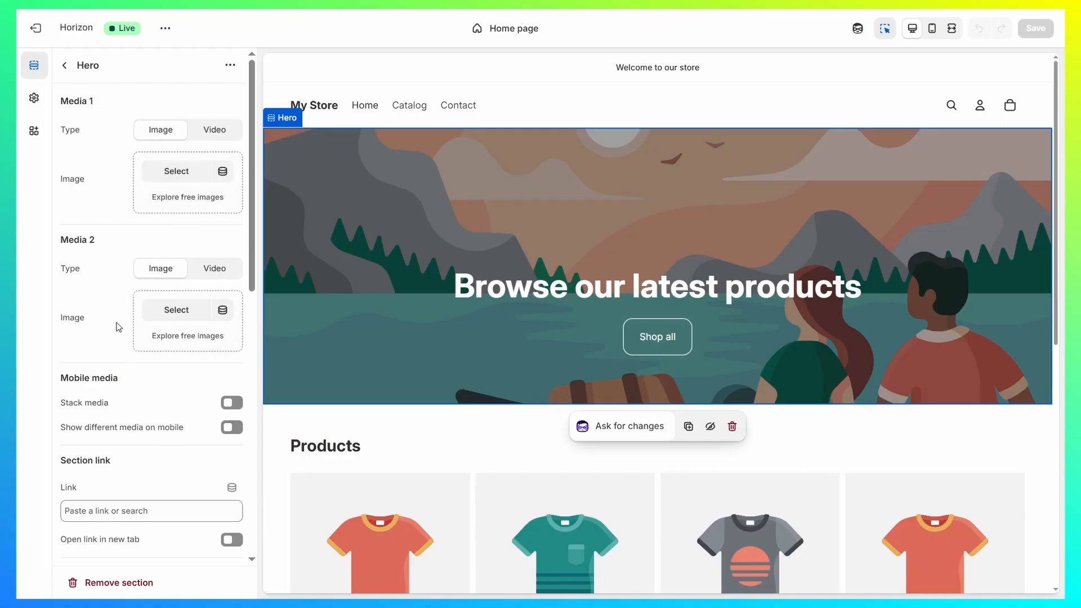
scroll(163, 367, "down", 10)
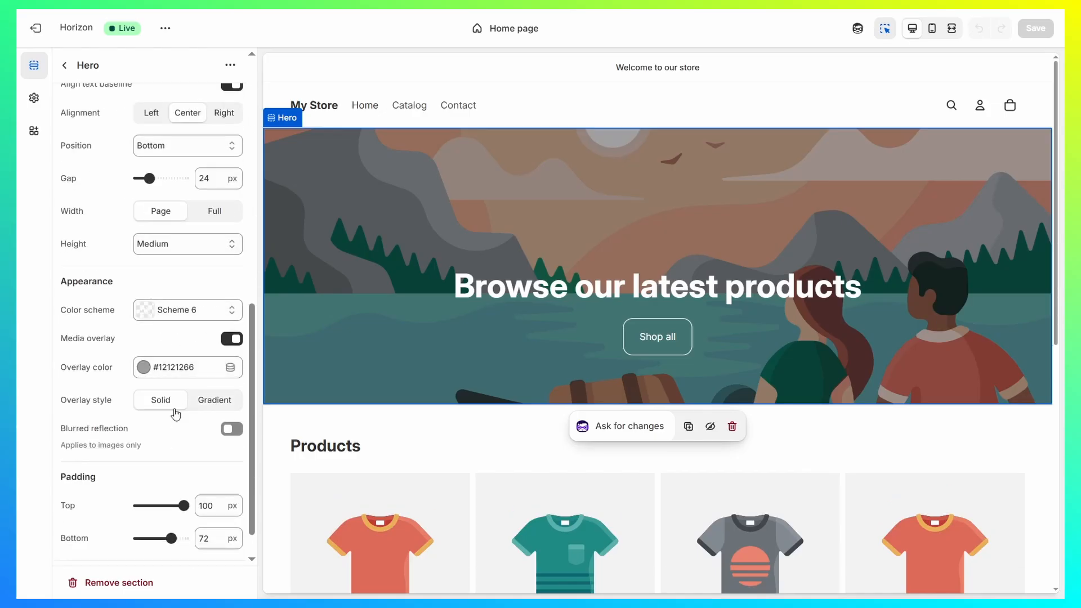
scroll(140, 270, "up", 10)
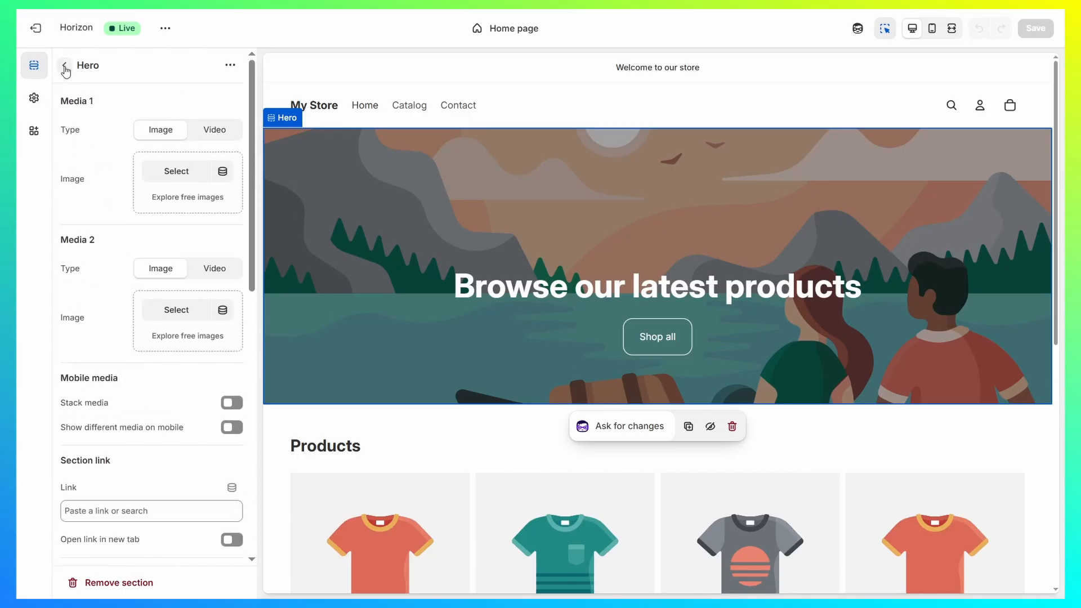
Step: Look through the Horizon theme settings, including the Colors and Typography groups
left_click(34, 99)
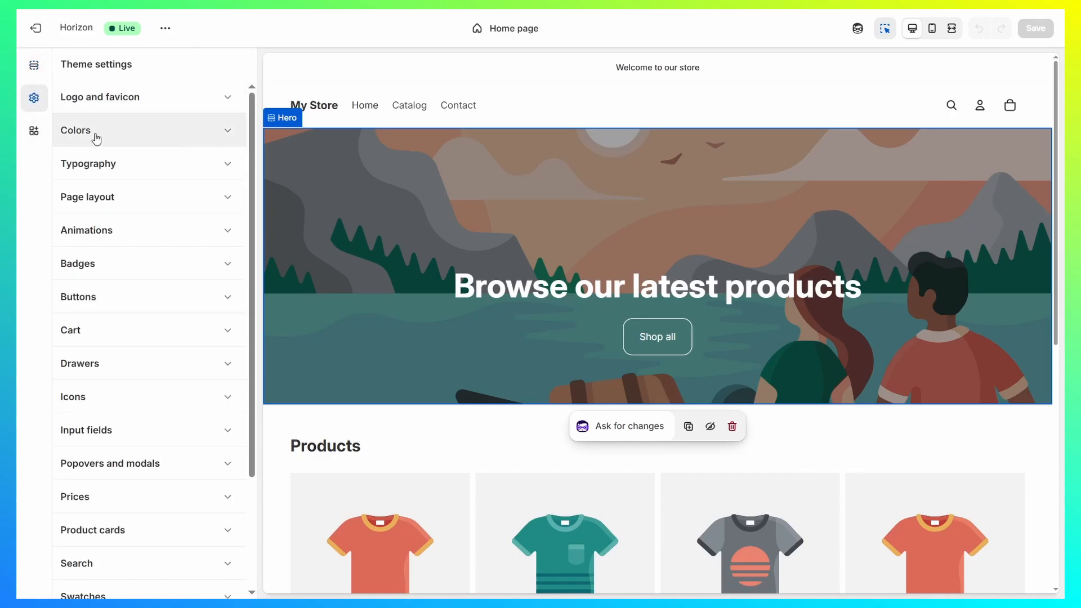
left_click(96, 138)
left_click(140, 136)
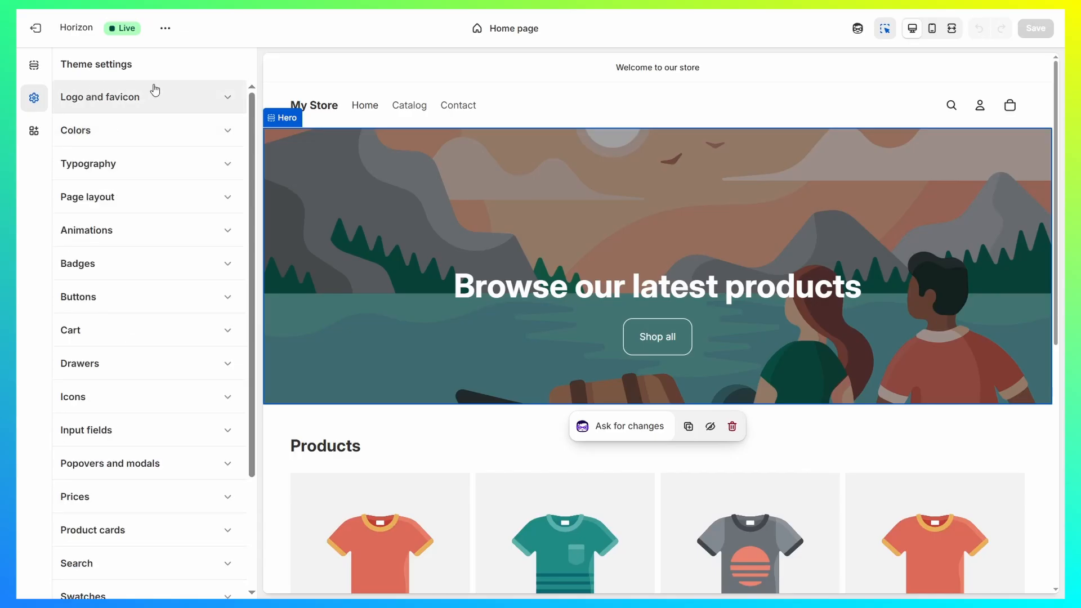
left_click(91, 164)
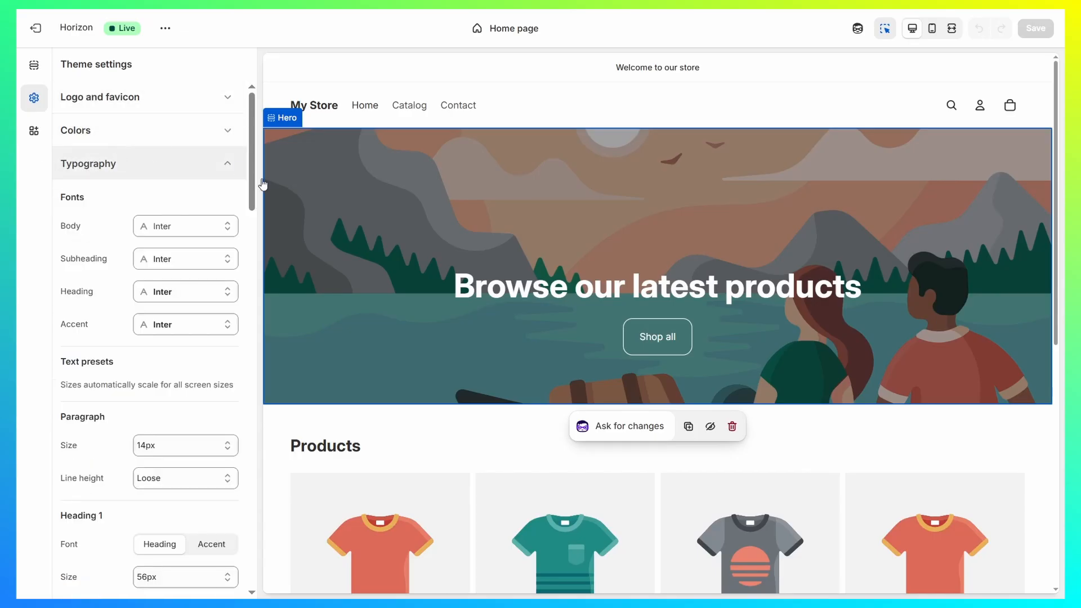
left_click(113, 169)
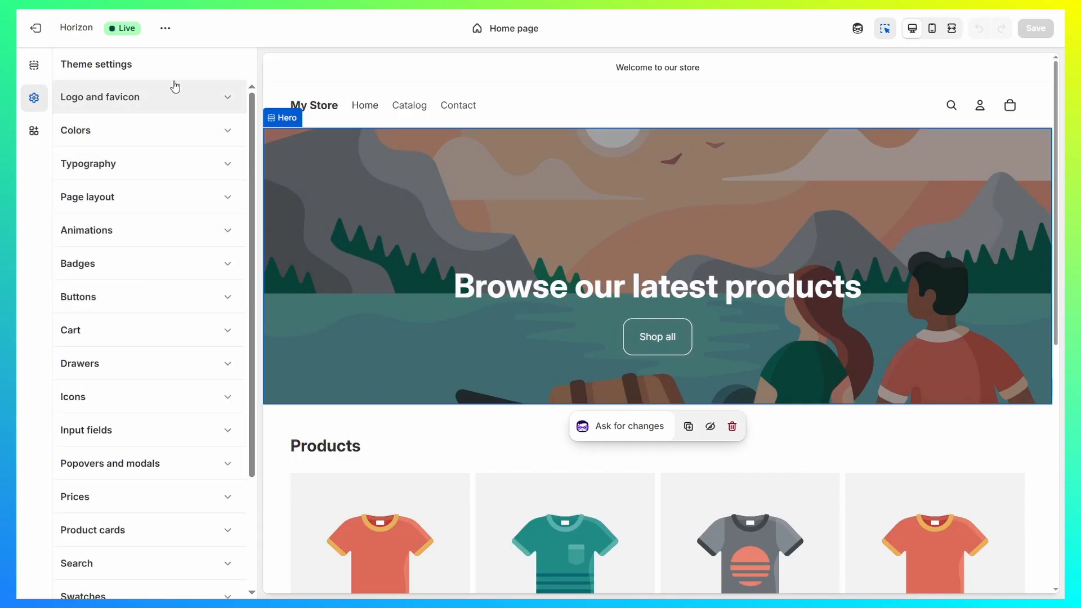
scroll(183, 254, "down", 5)
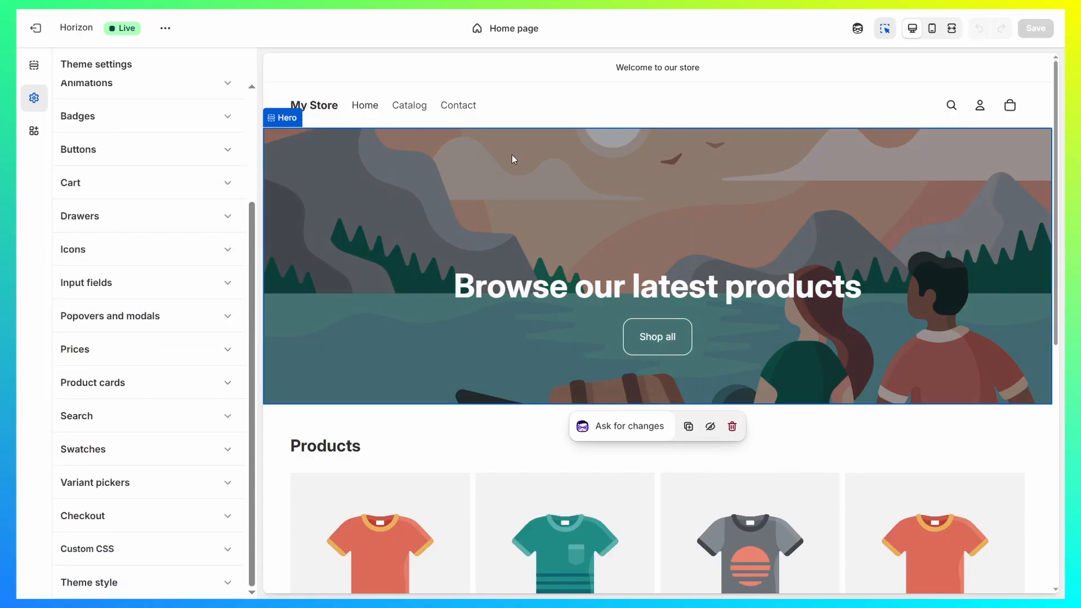
Step: Select the home page's Header section, then exit the theme editor to the Themes page
left_click(584, 121)
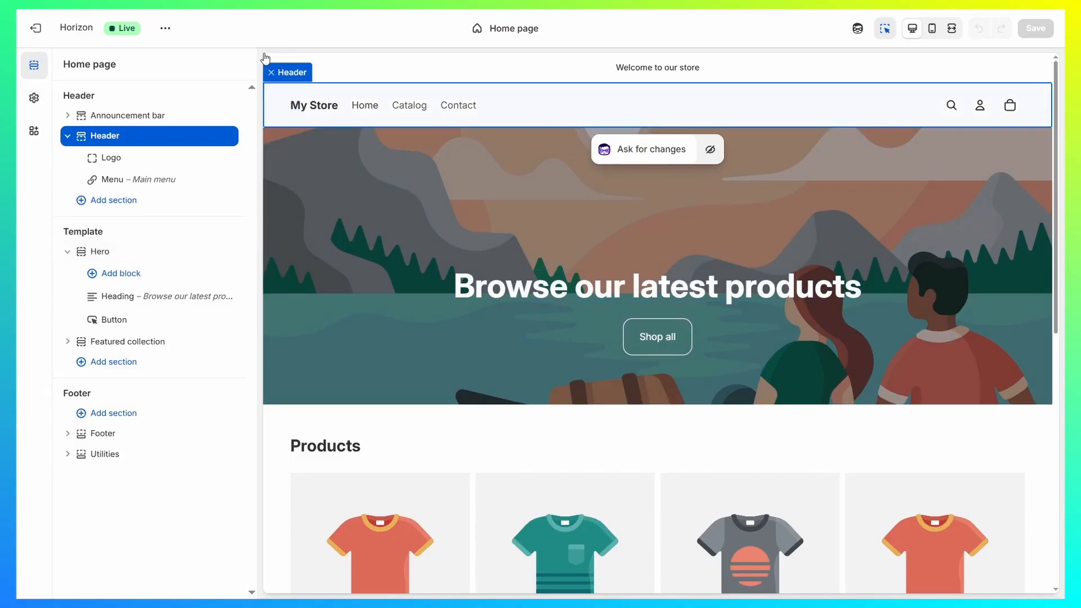
left_click(49, 28)
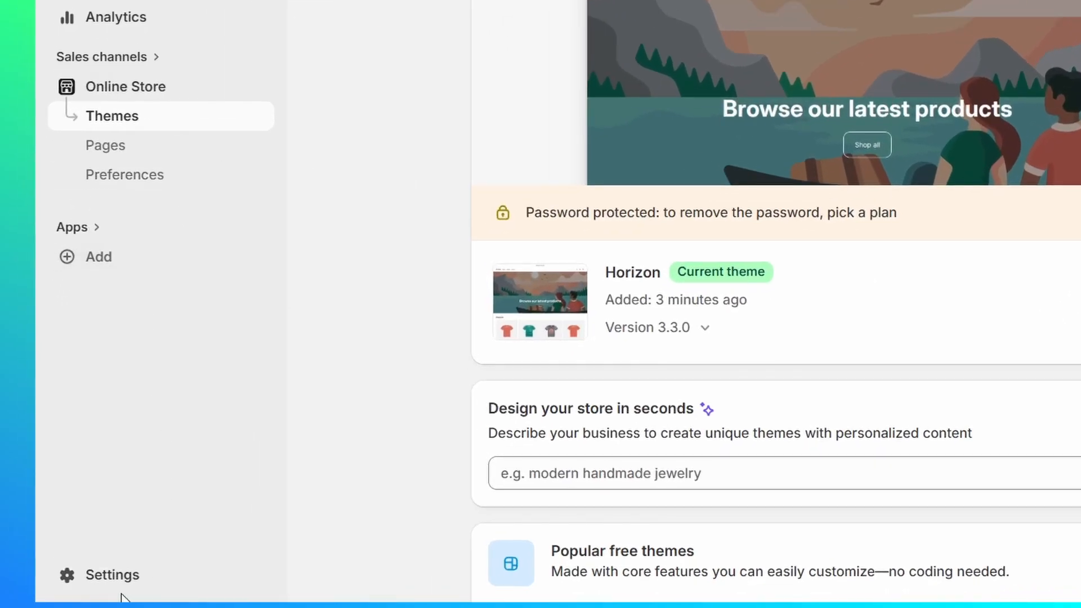
Step: Open the general store settings, inspect the store contact details without saving, and review the store defaults
left_click(113, 579)
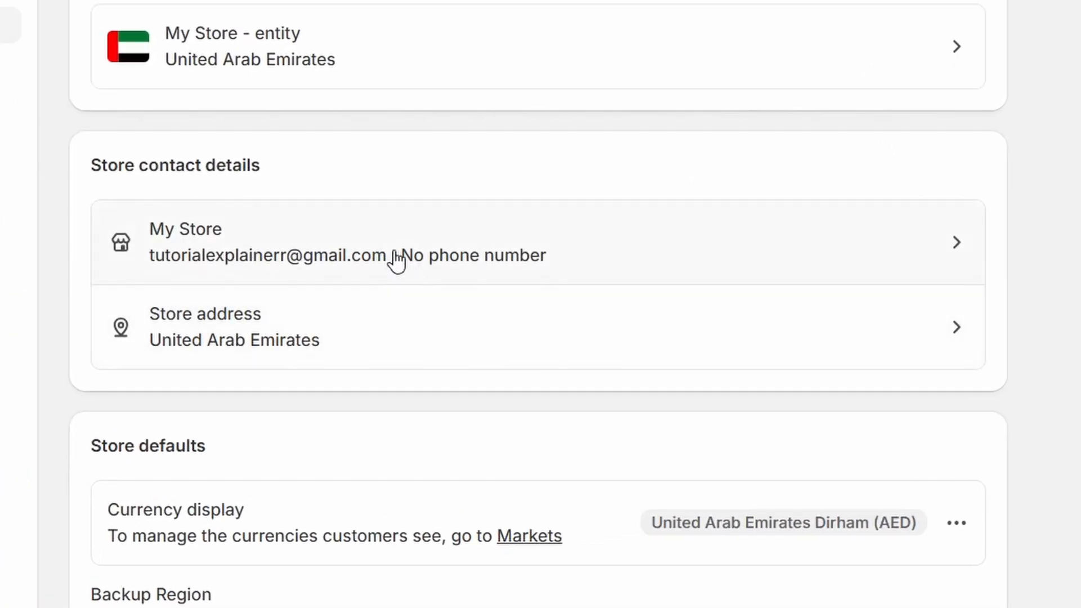
left_click(563, 277)
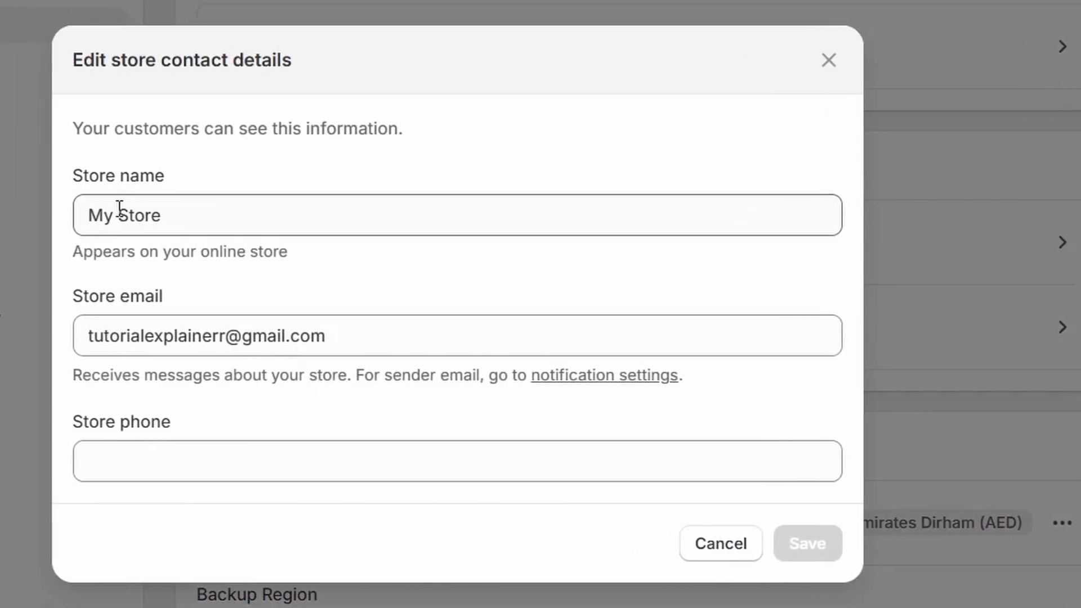
triple_click(120, 208)
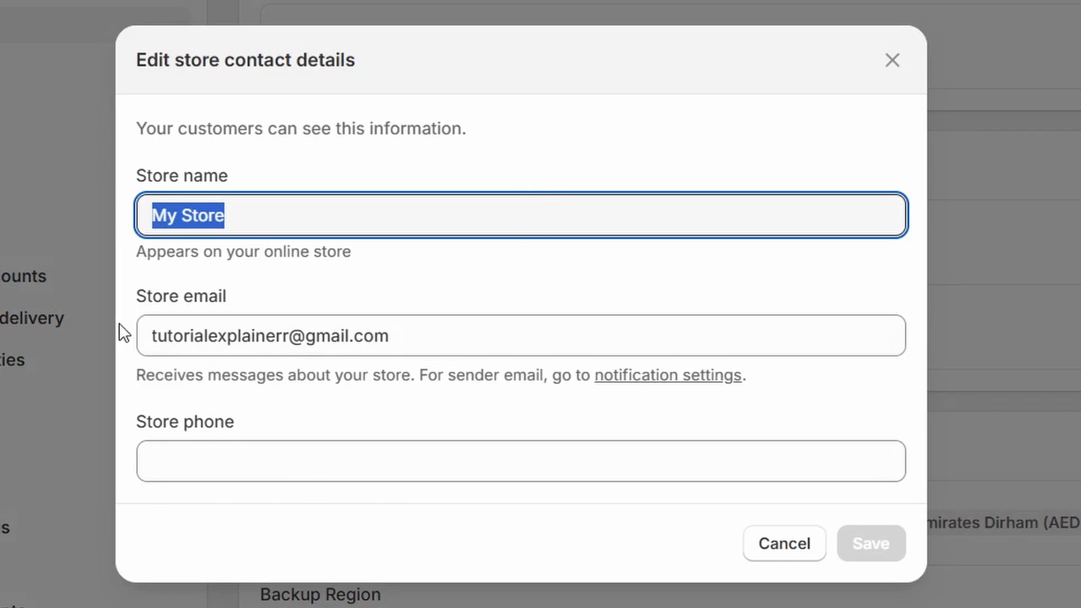
left_click(788, 545)
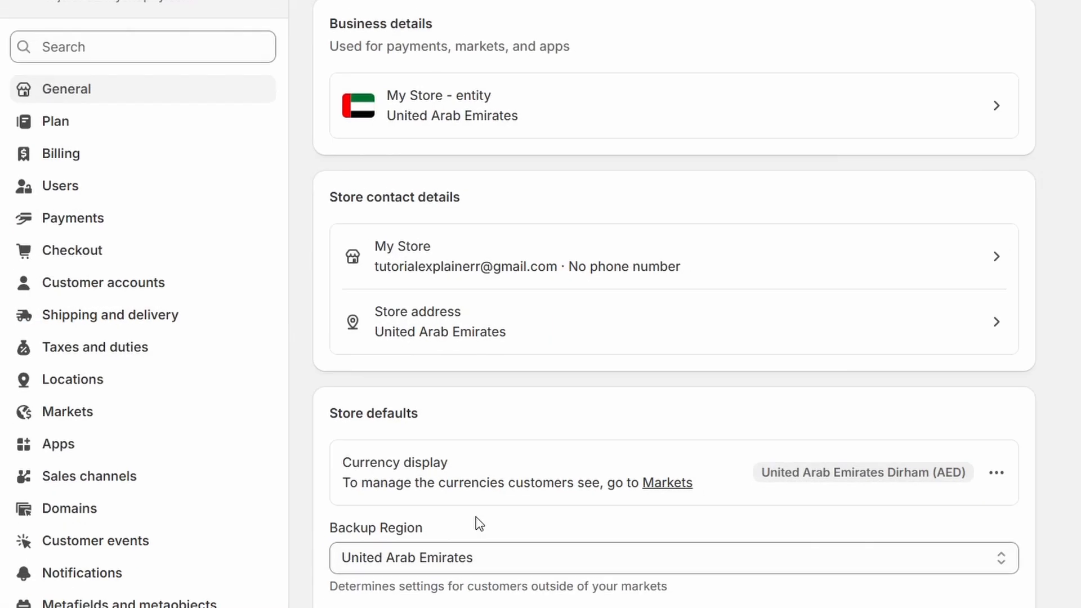
scroll(522, 425, "down", 4)
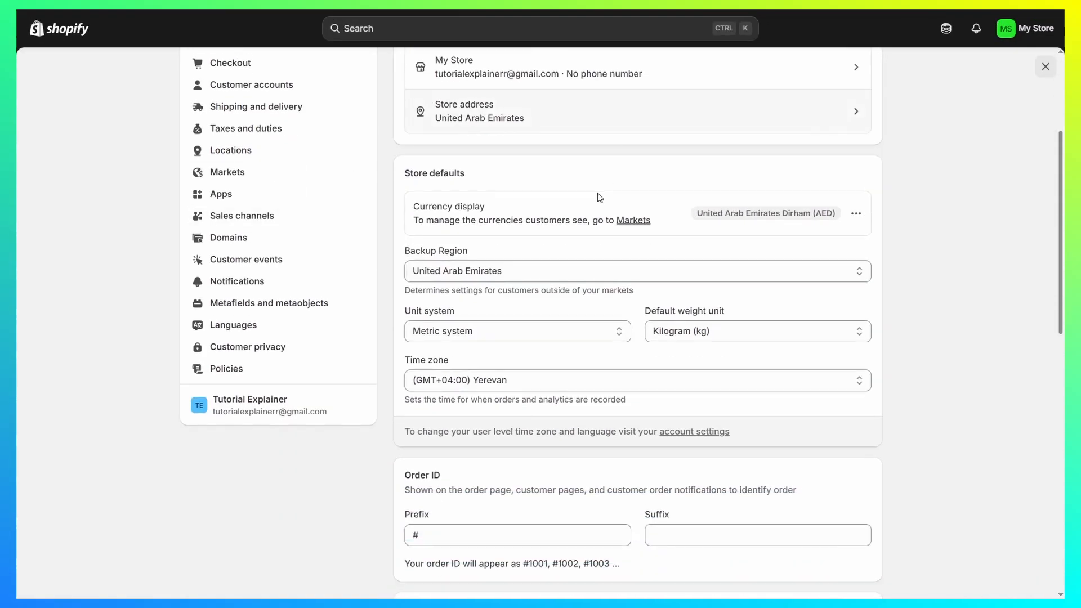
scroll(615, 147, "up", 4)
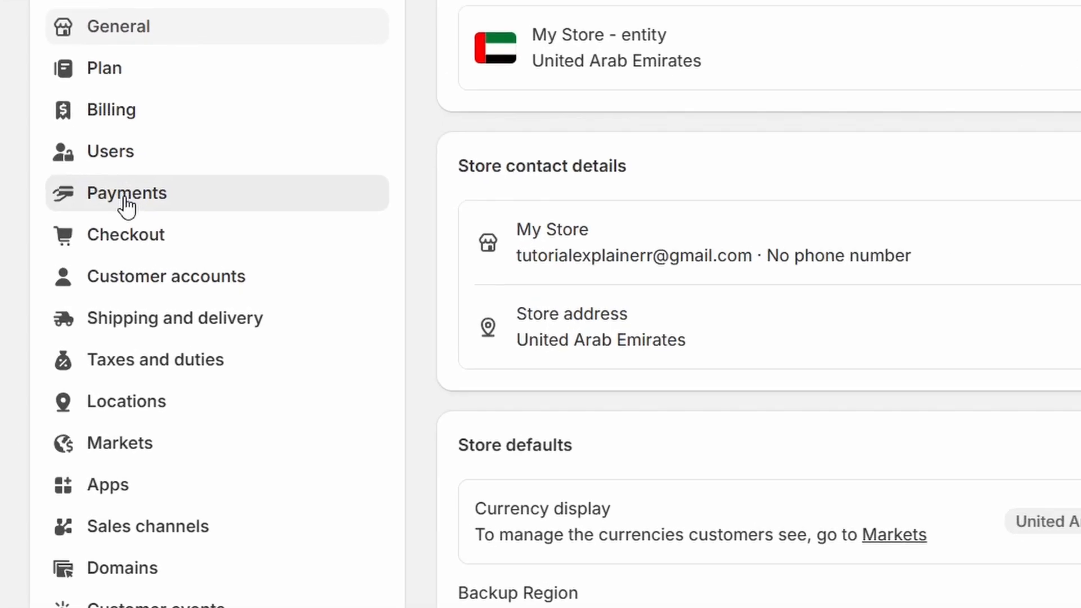
Step: Open the Payments settings and review the payment providers, supported payment methods, capture method and manual payment options
left_click(216, 246)
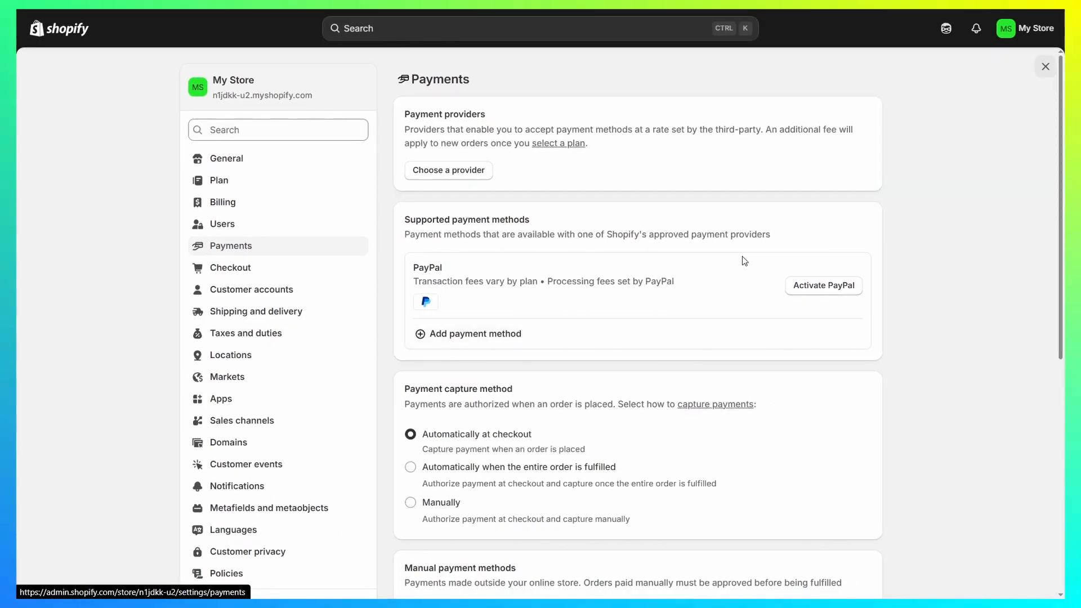
left_click_drag(394, 118, 516, 116)
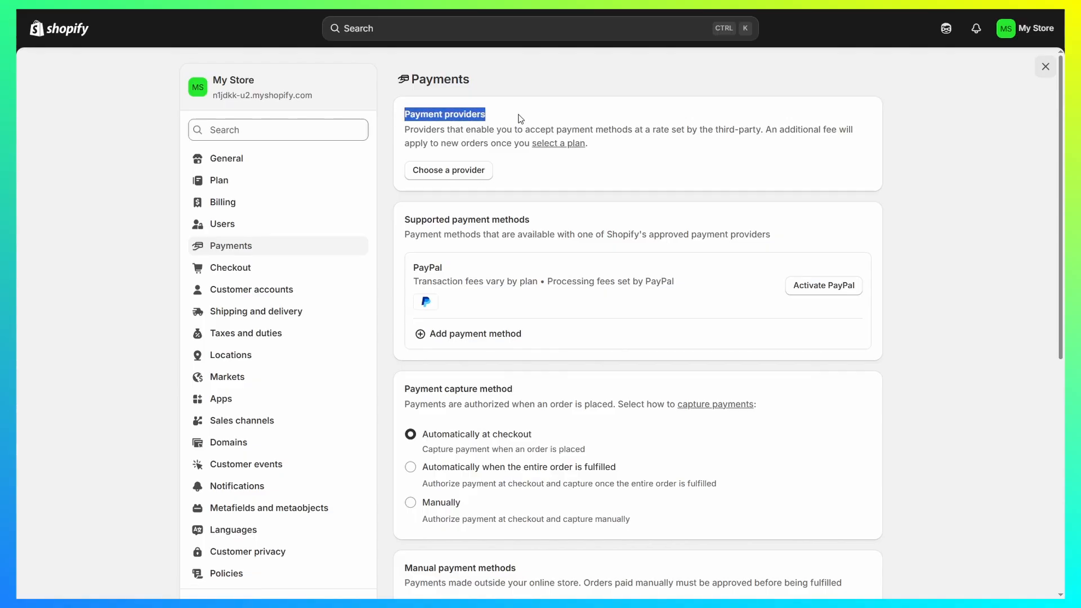
left_click(519, 119)
scroll(435, 373, "down", 3)
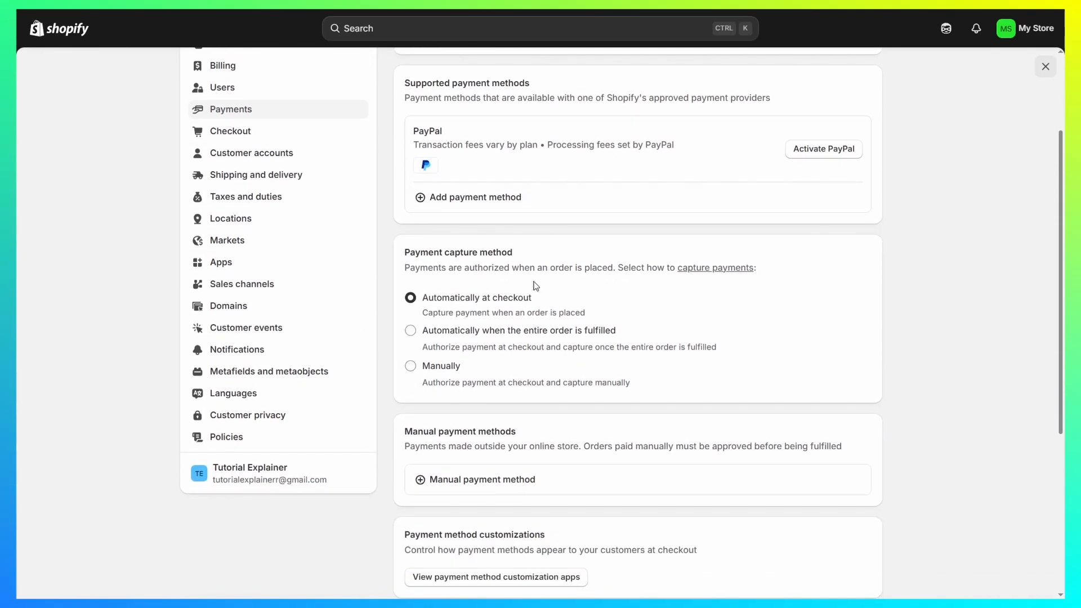
scroll(644, 342, "down", 5)
scroll(434, 305, "up", 8)
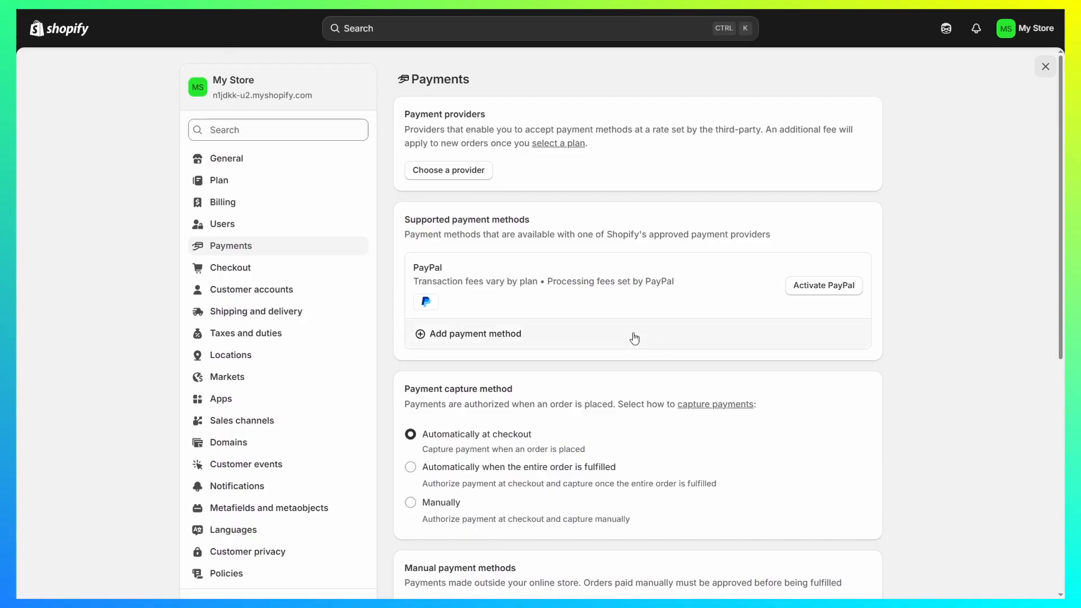
Step: View the list of third-party payment providers and return to the main Payments settings
left_click(448, 170)
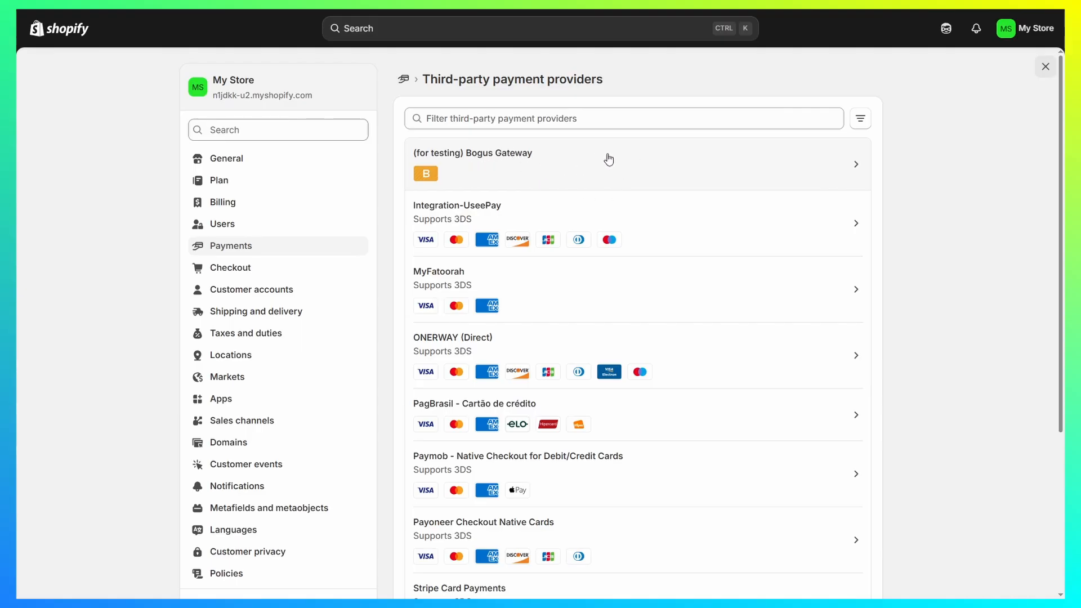
left_click(231, 248)
scroll(253, 264, "down", 2)
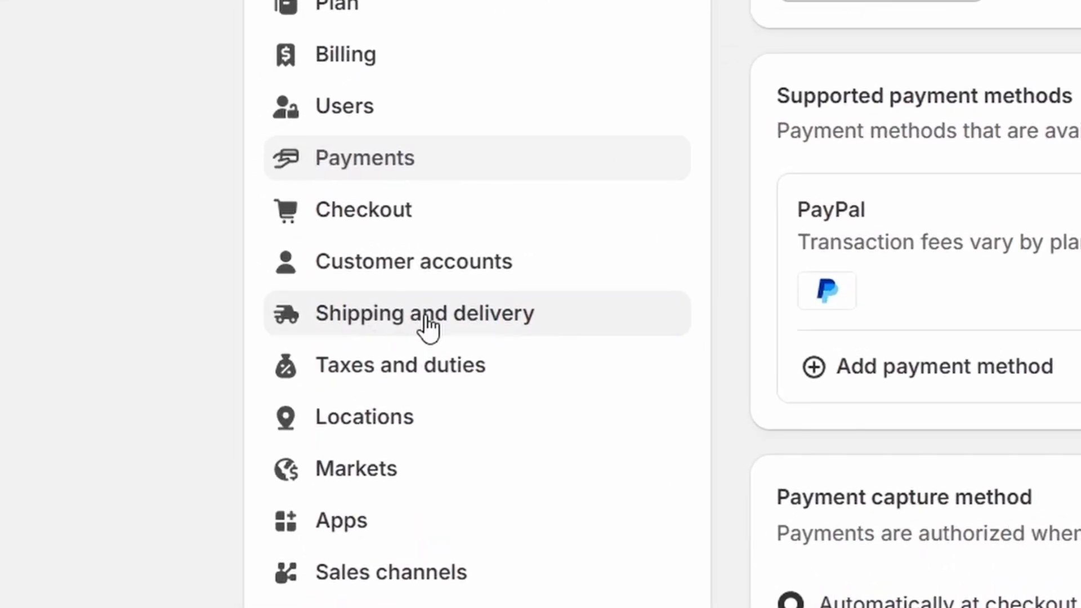
Step: Open the general shipping rates profile under Shipping and delivery and examine the domestic and international zones and their rates
left_click(426, 326)
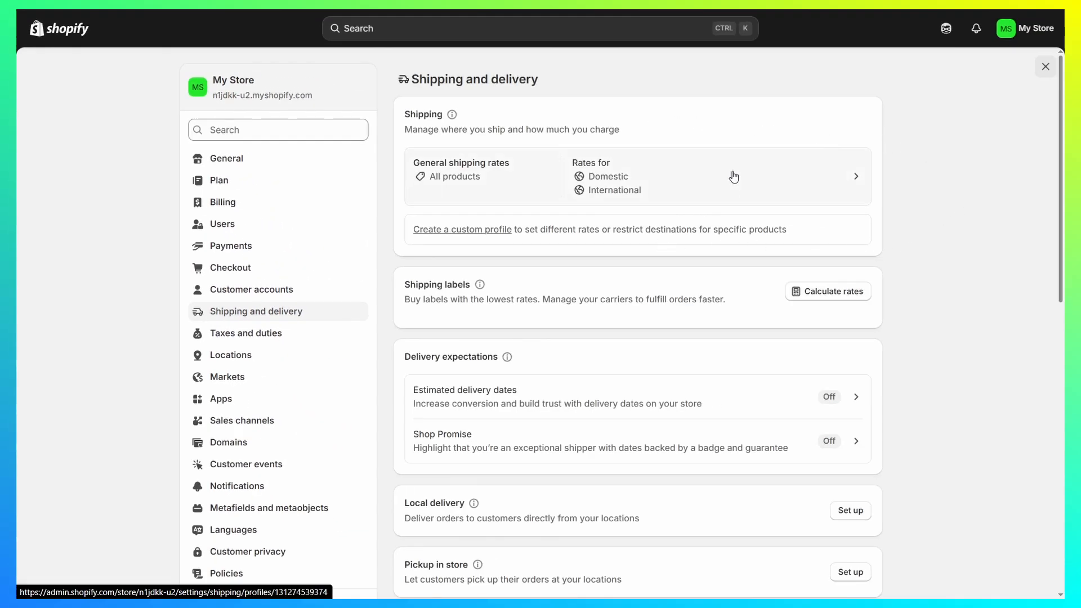
left_click(726, 210)
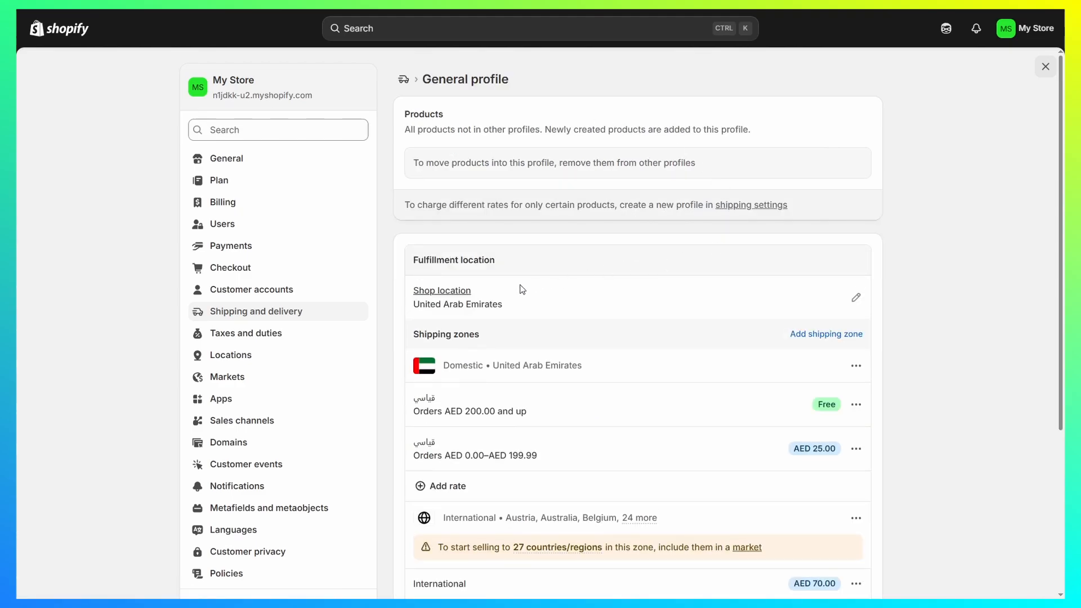
scroll(522, 289, "down", 3)
scroll(492, 157, "up", 1)
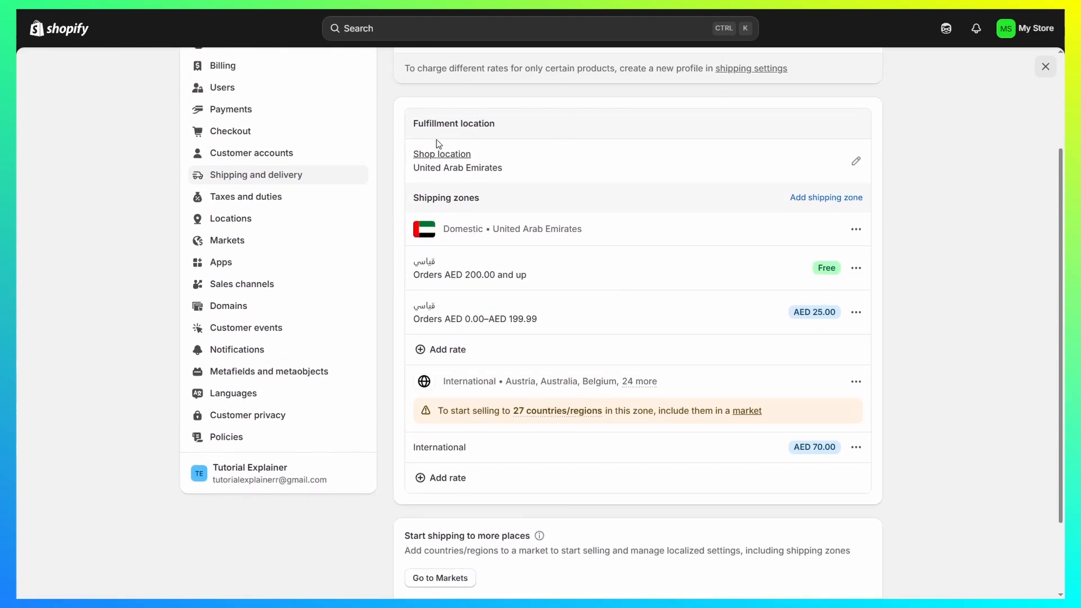
scroll(519, 278, "down", 2)
left_click_drag(445, 276, 621, 281)
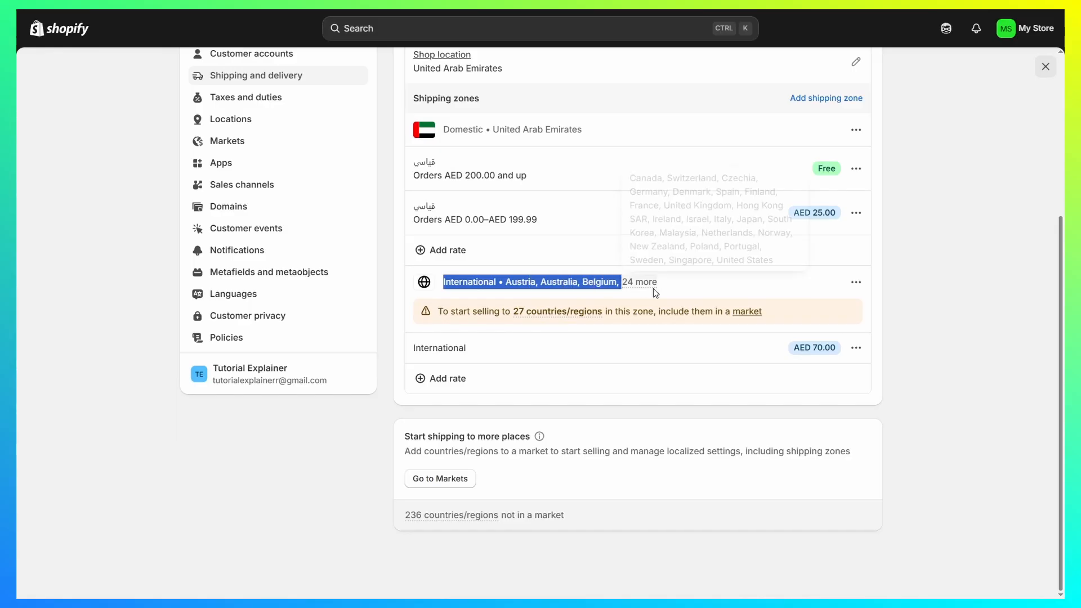
left_click_drag(793, 348, 839, 347)
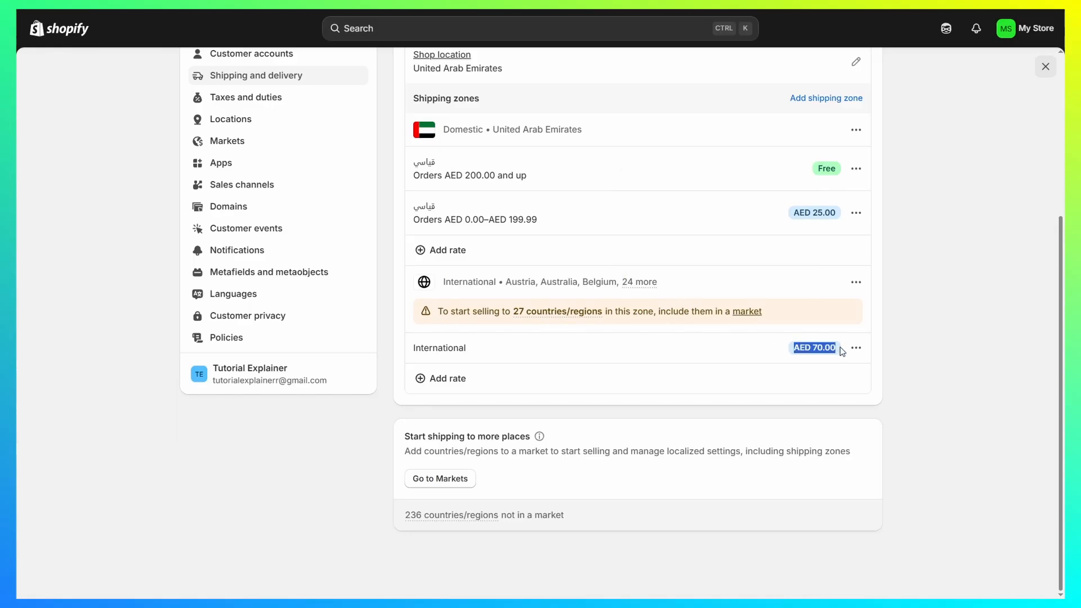
Step: View the complete country list of the international shipping zone and recheck the general profile's shipping zones and rates
left_click(562, 336)
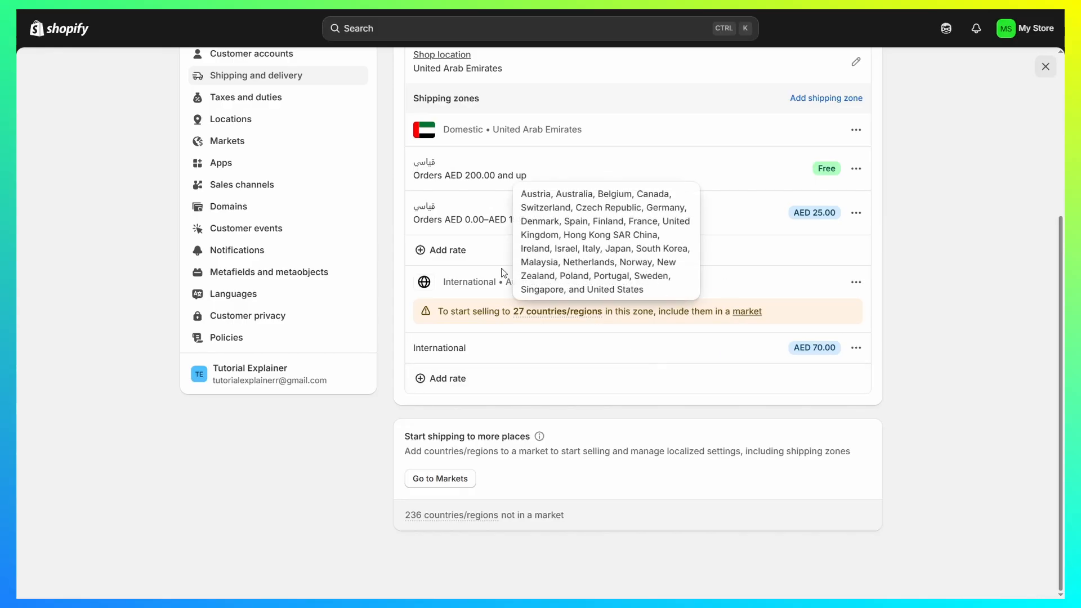
scroll(738, 237, "up", 4)
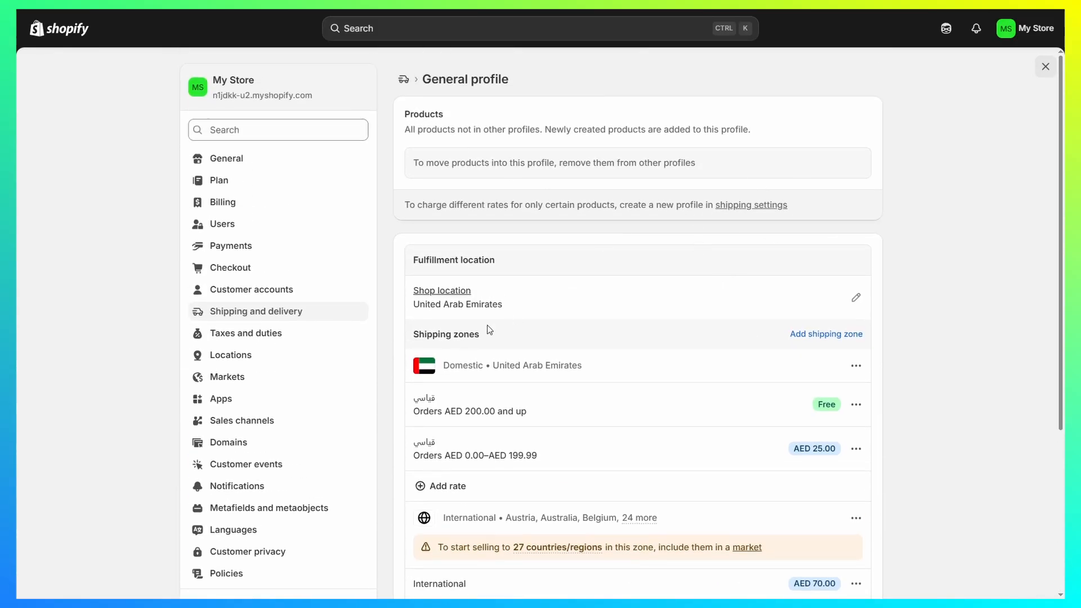
scroll(574, 323, "down", 4)
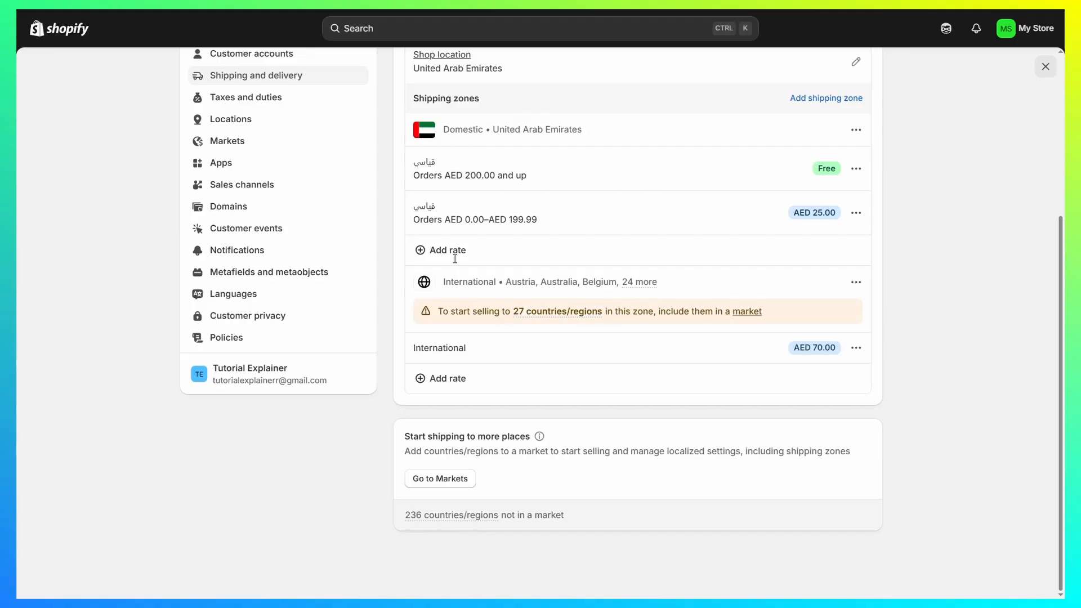
scroll(657, 372, "up", 3)
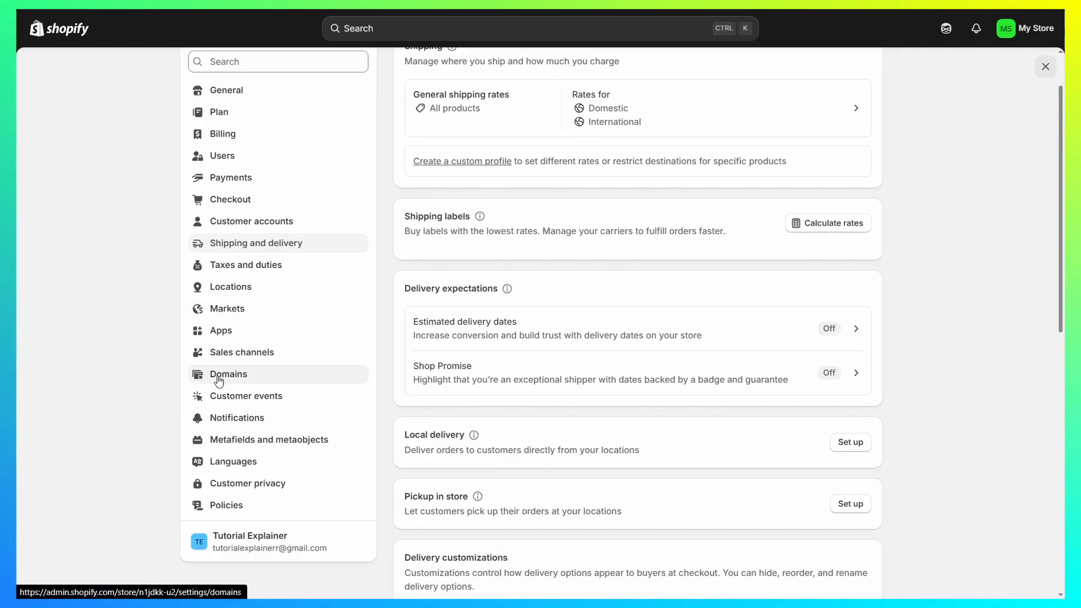
Step: Open the Domains settings and inspect the form for connecting an existing domain, closing it without entering a domain
left_click(219, 379)
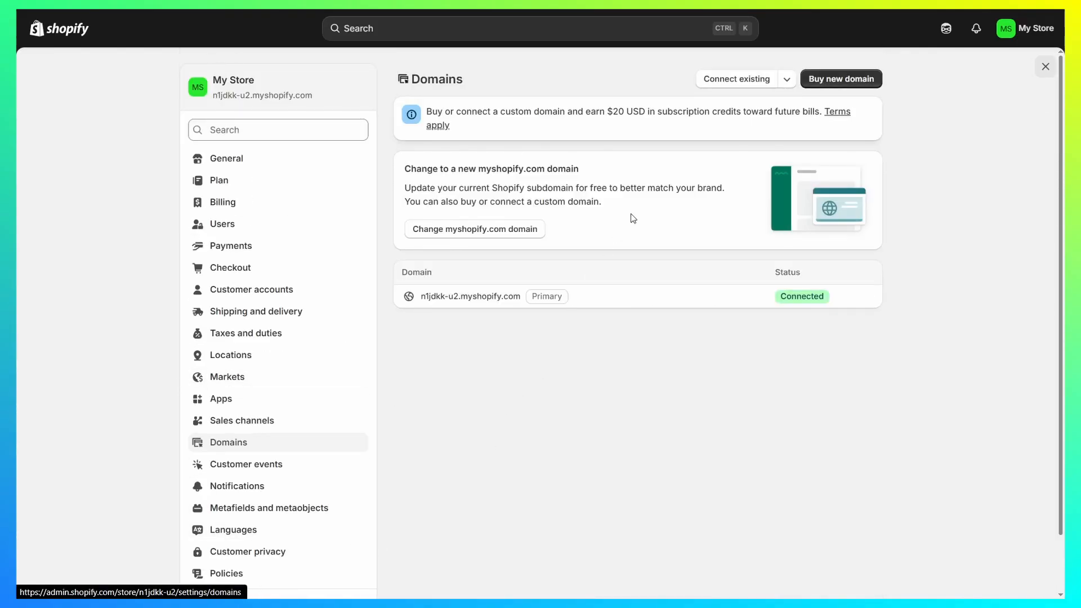
left_click(740, 85)
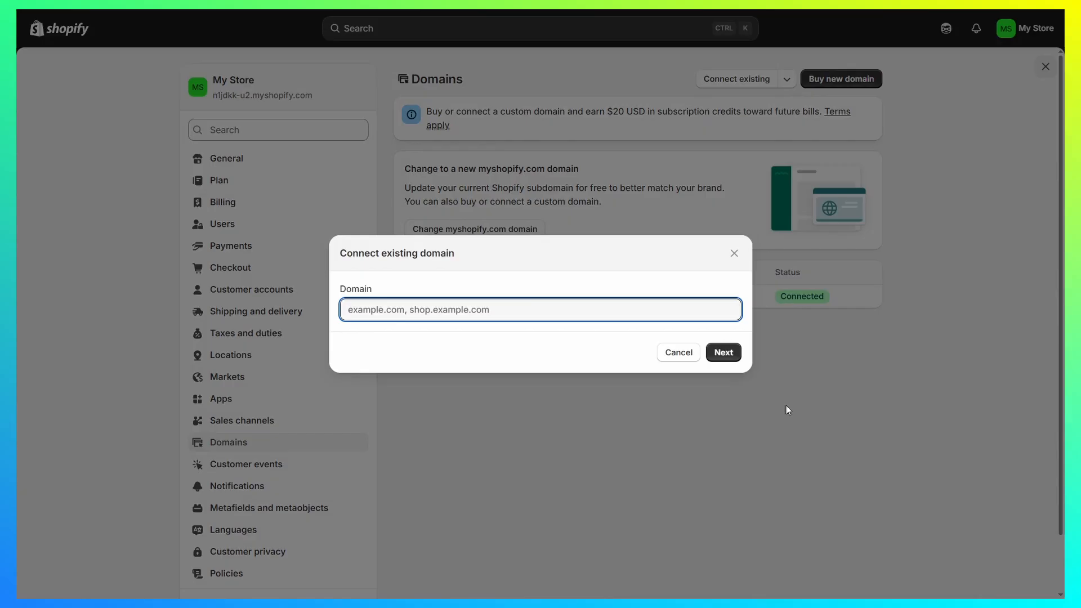
left_click(734, 254)
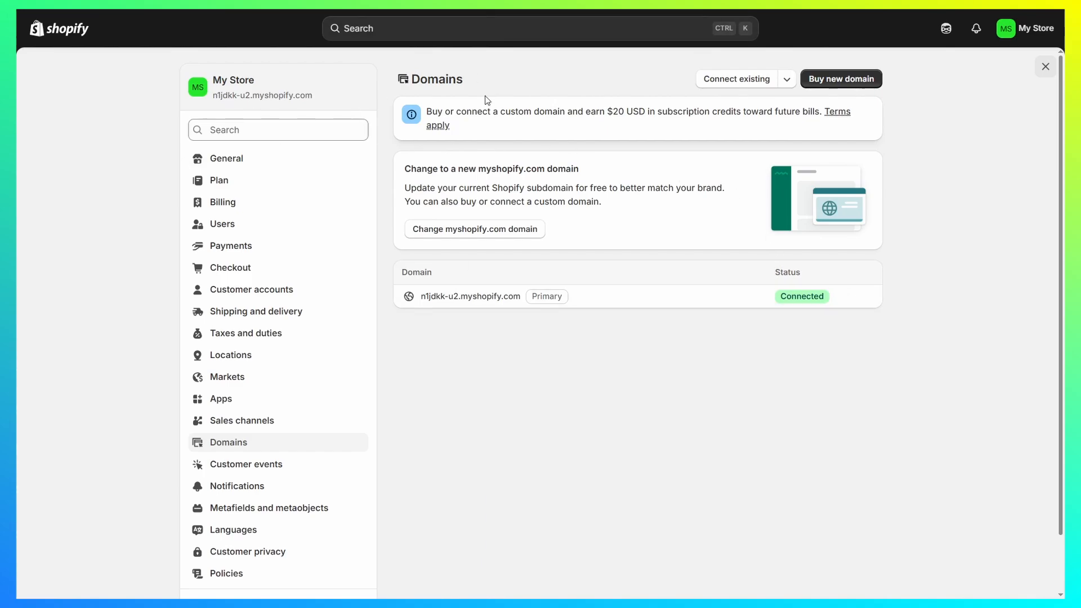
Step: Examine the store's default myshopify.com address and its primary domain entry in the Domains settings
left_click_drag(211, 105, 369, 104)
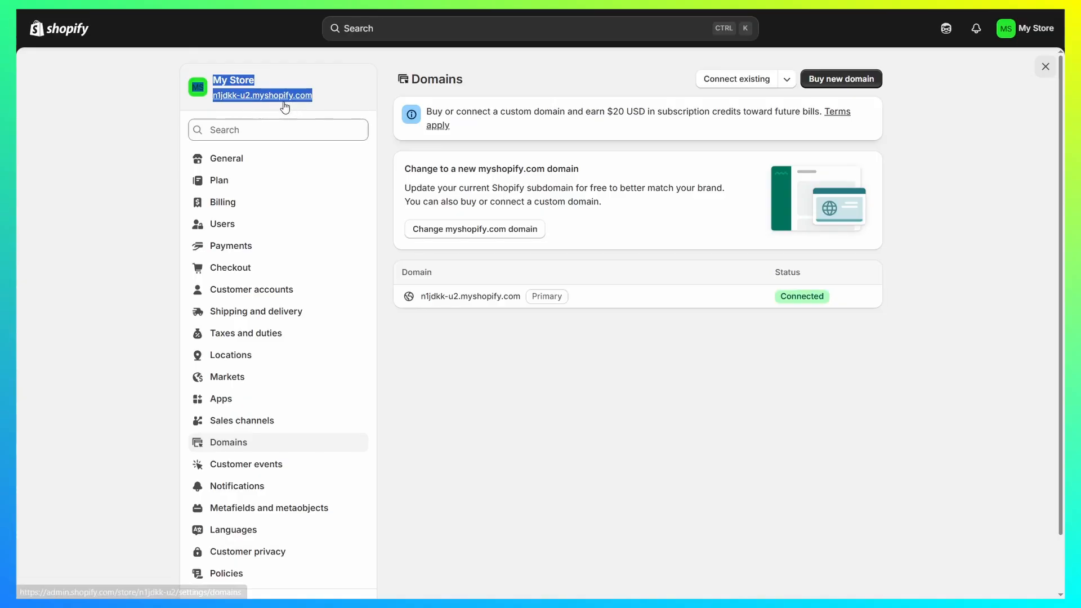
left_click(342, 101)
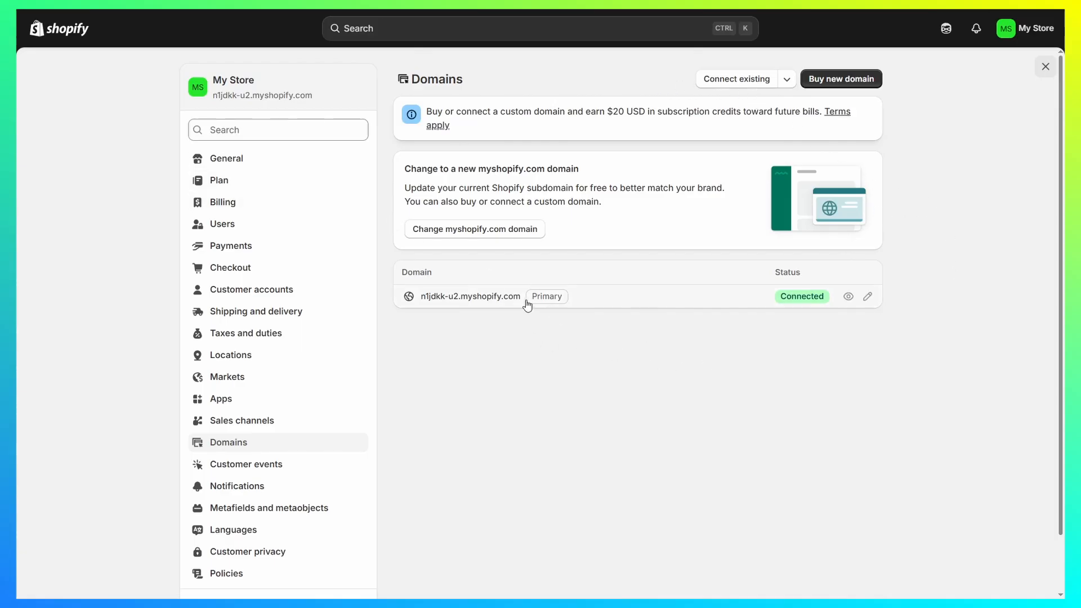
mouse_move(541, 297)
left_mouse_down()
mouse_move(567, 304)
mouse_move(558, 305)
left_mouse_up()
left_click(594, 299)
left_click_drag(377, 275, 478, 274)
left_click(478, 274)
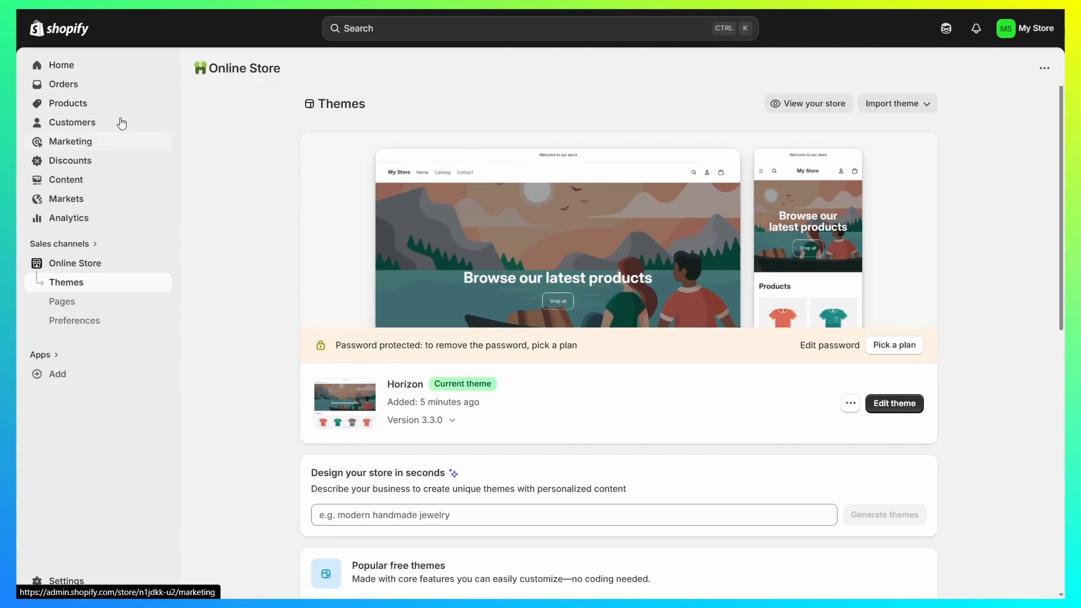
Step: Start a new product from the Products page and review its form from title and description through pricing, inventory, shipping, variants and search listing
left_click(75, 107)
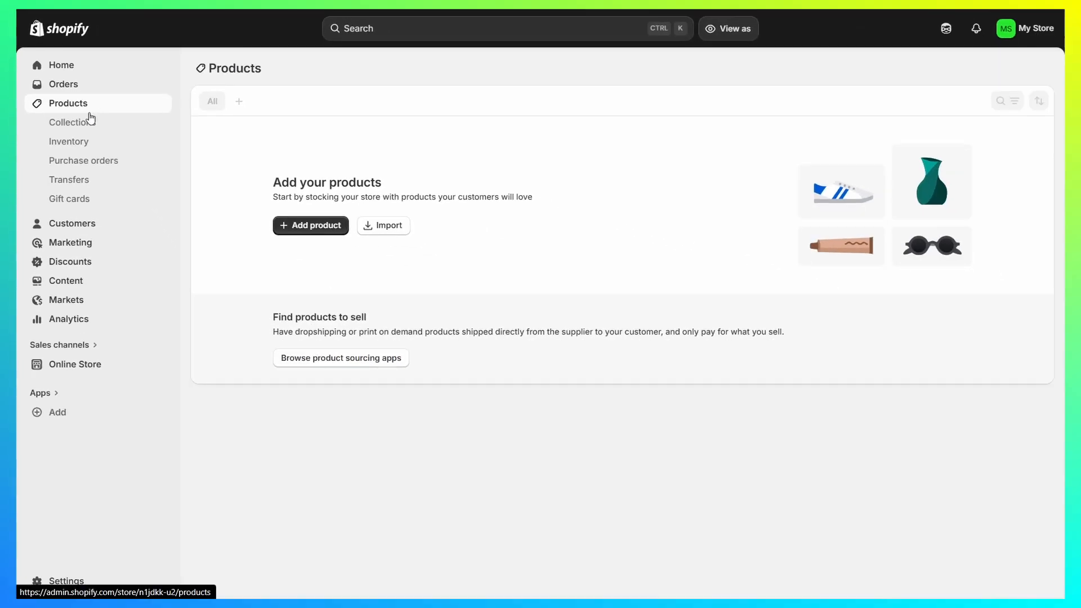
left_click(307, 228)
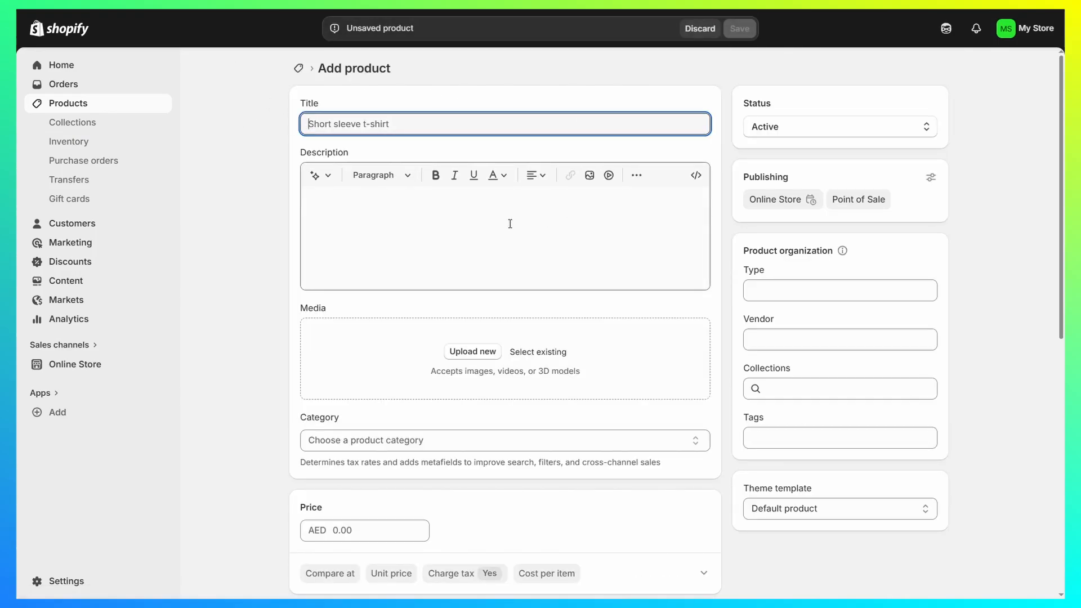
scroll(466, 225, "down", 3)
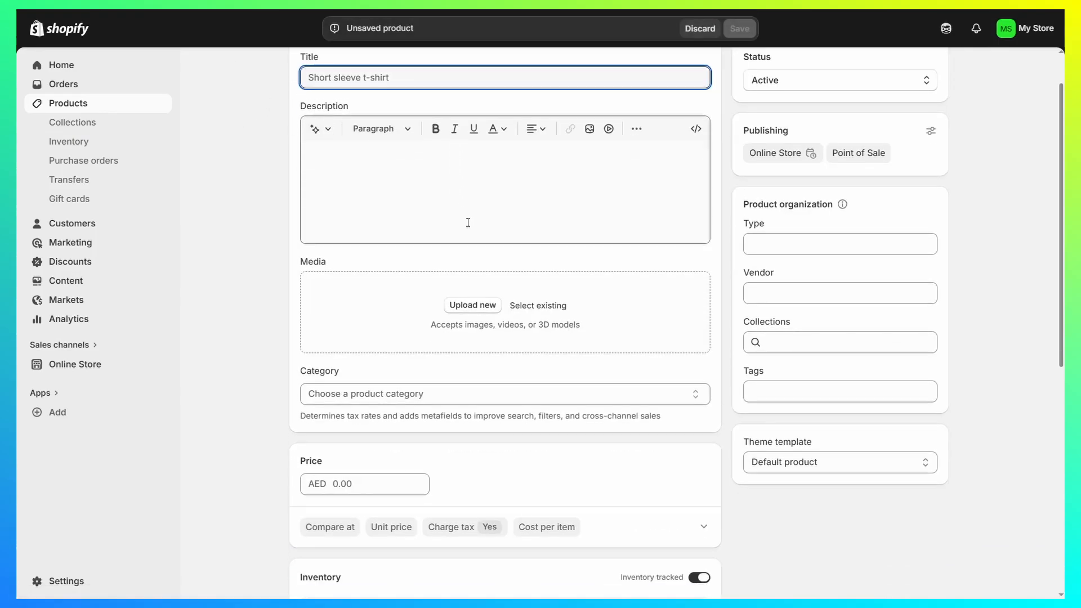
scroll(496, 222, "down", 3)
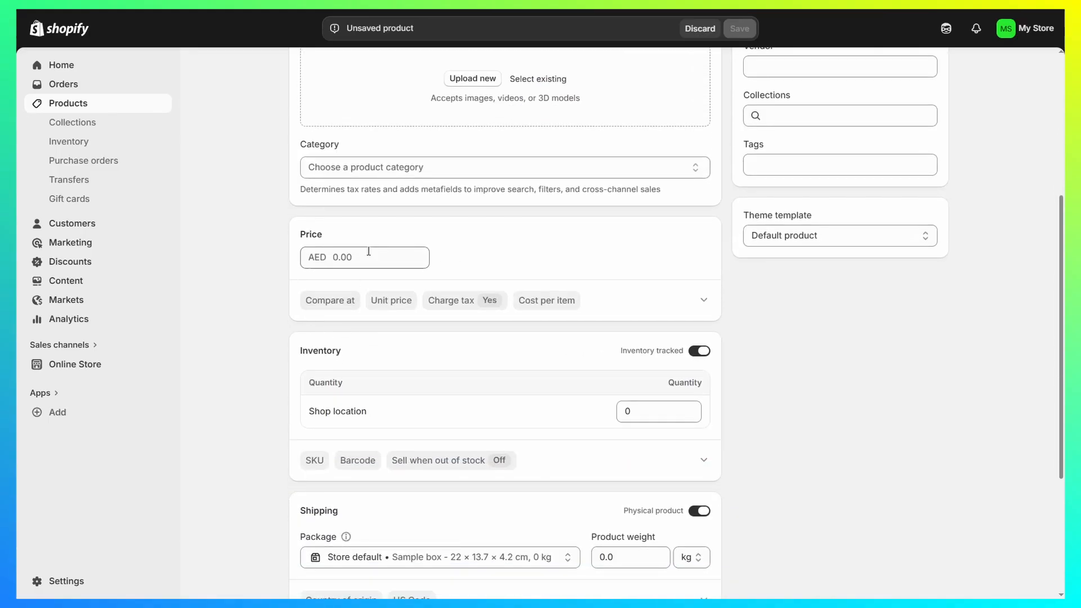
scroll(368, 253, "down", 3)
scroll(373, 507, "down", 2)
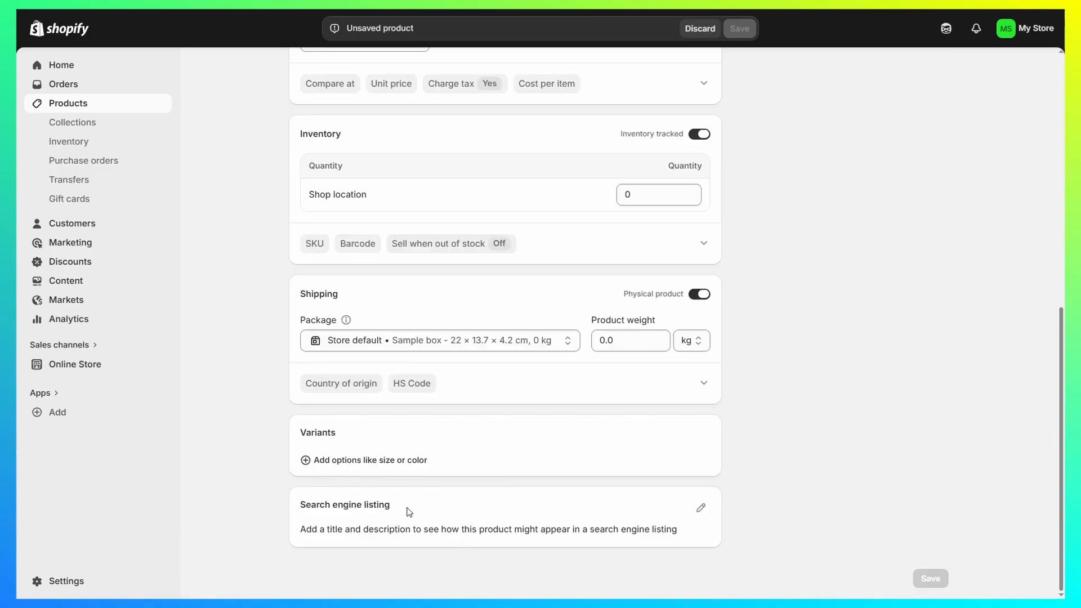
left_click_drag(301, 436, 383, 434)
left_click(388, 436)
scroll(514, 464, "up", 12)
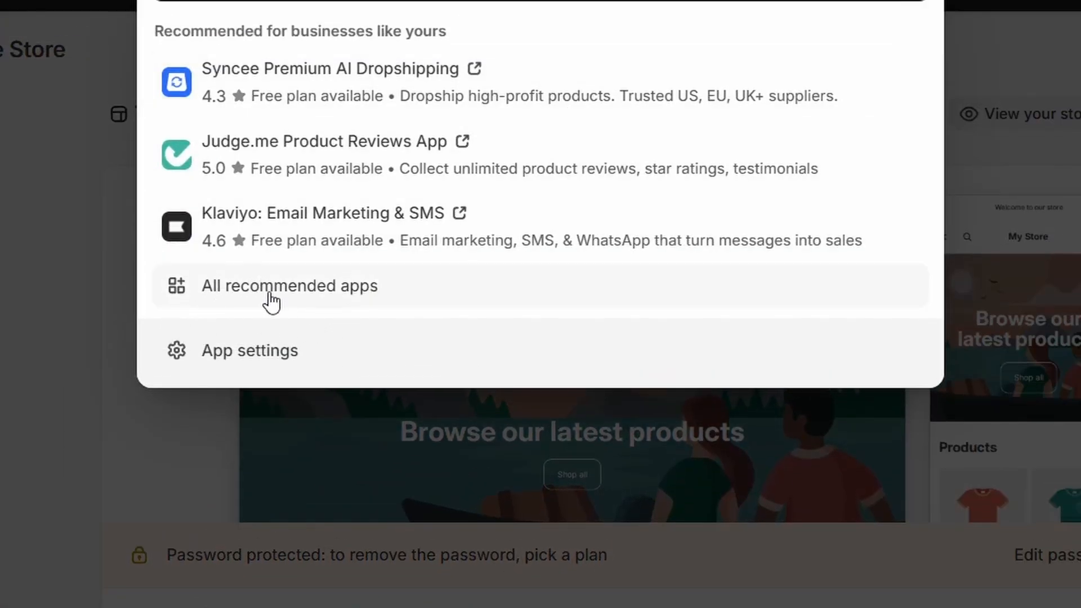
Step: View all recommended apps for the store, including those made by Shopify, and open the Shopify App Store
left_click(253, 294)
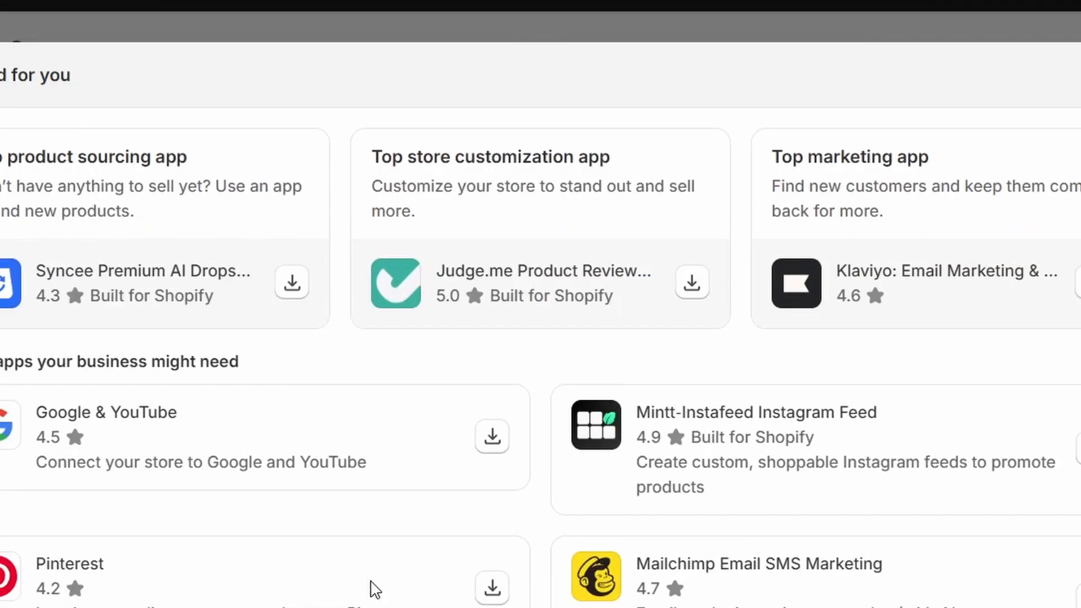
scroll(371, 589, "down", 5)
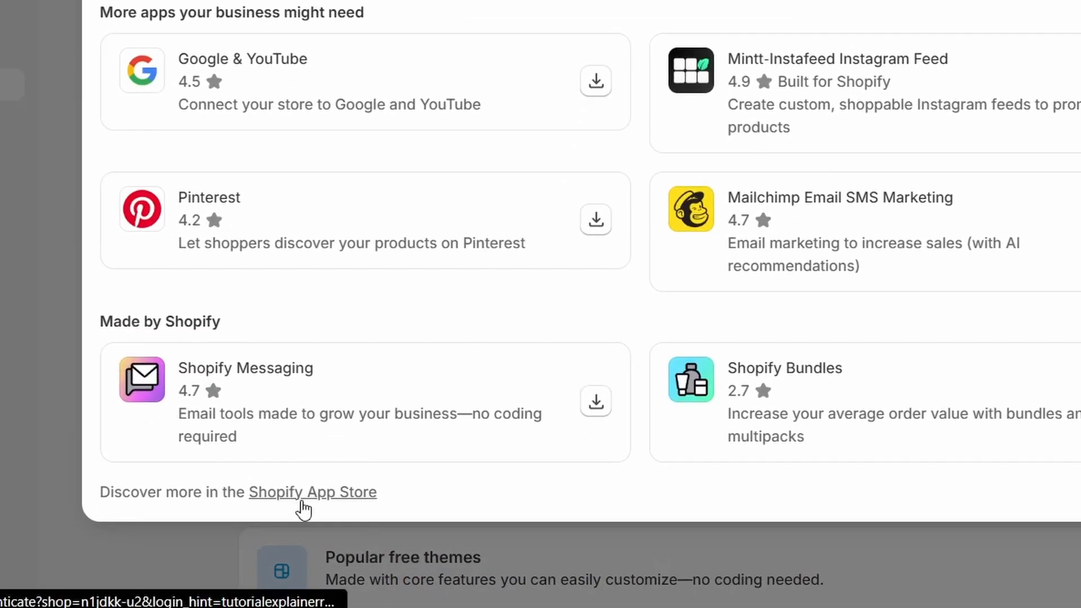
left_click(315, 496)
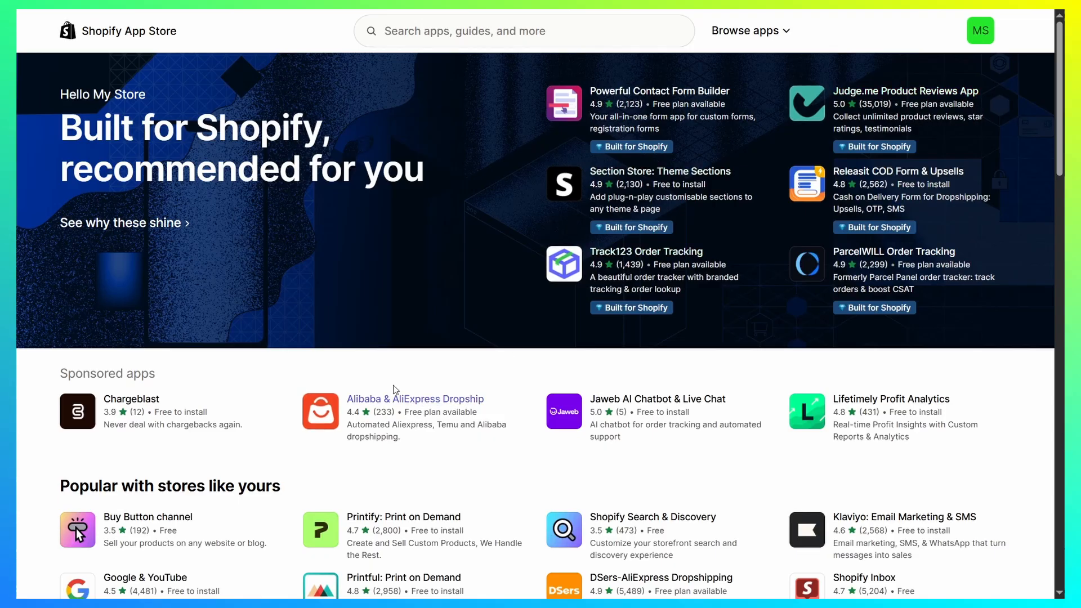
Step: Browse the Shopify App Store home page, examining the featured, sponsored and popular apps for similar stores
scroll(394, 394, "down", 3)
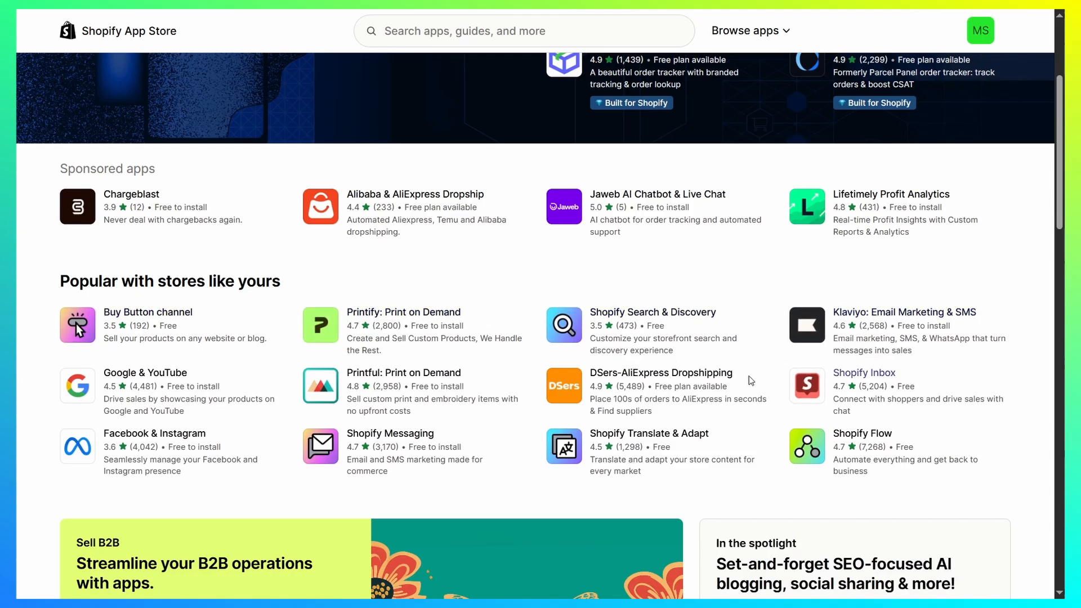
scroll(712, 335, "up", 3)
scroll(703, 325, "down", 2)
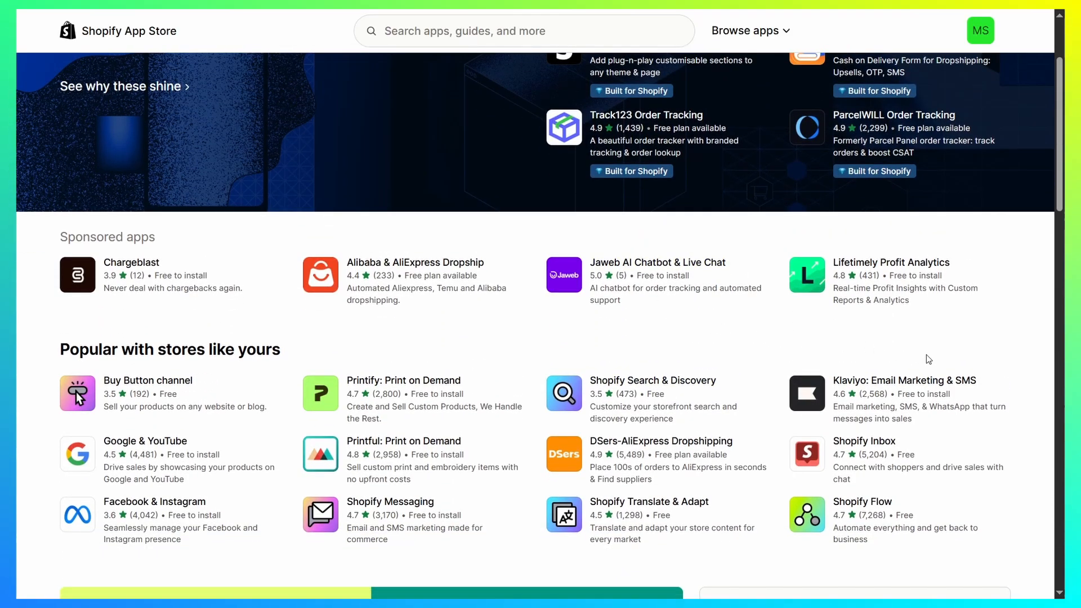
scroll(538, 251, "up", 3)
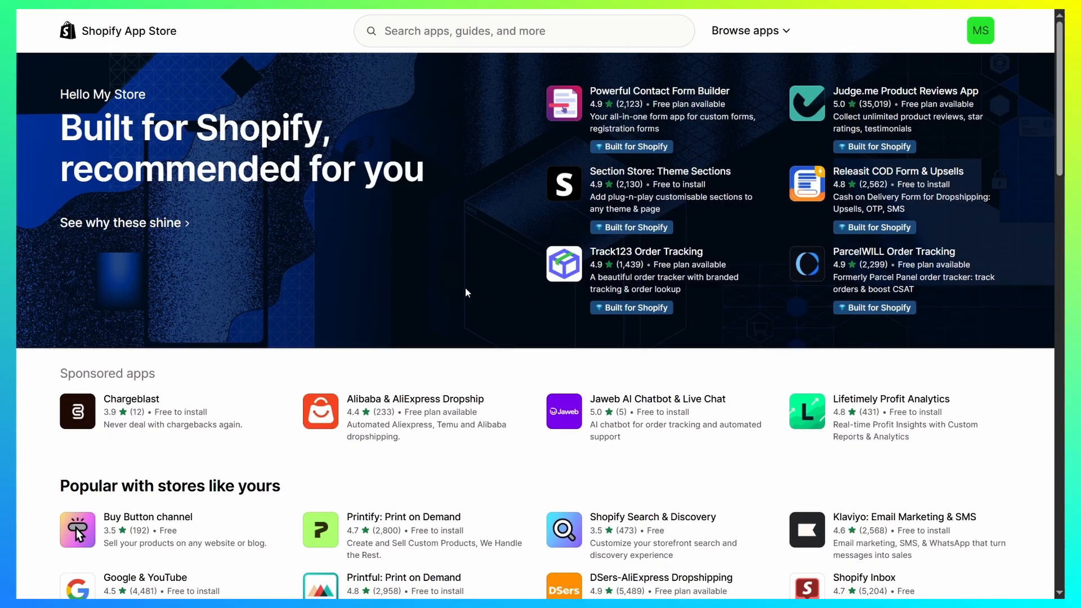
scroll(465, 288, "down", 5)
scroll(572, 222, "up", 4)
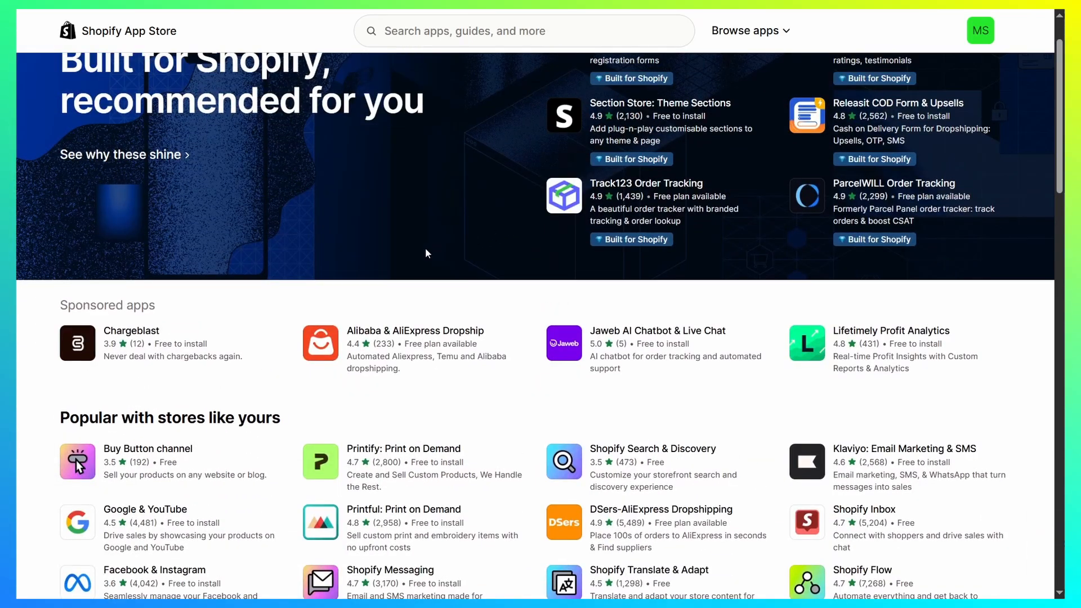